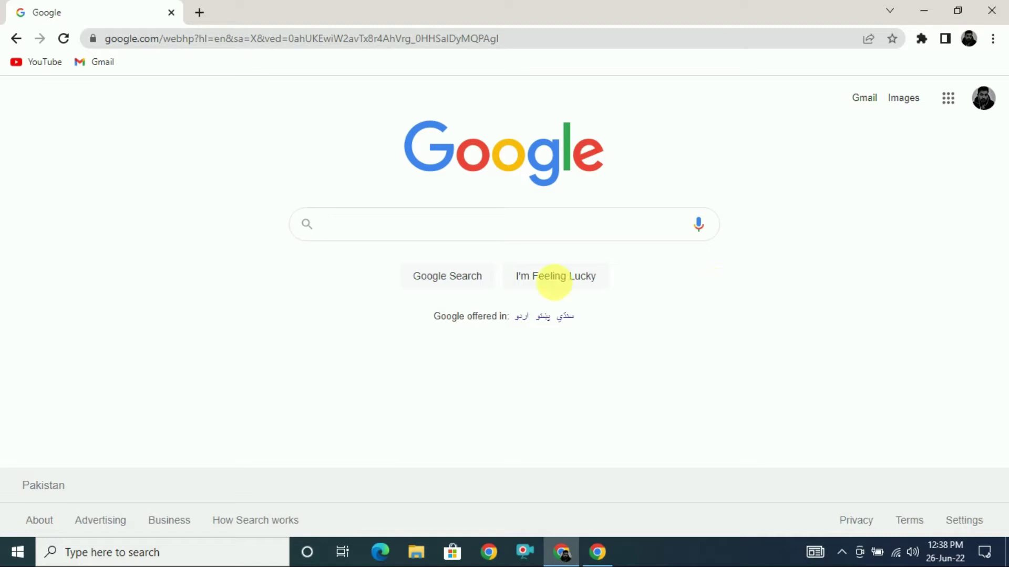
Step: Search Google for auris.io and open the 'Auris AI - Online Transcription Editor' result
{"action": "left_click", "coordinate": [378, 231]}
{"action": "left_click", "coordinate": [358, 258]}
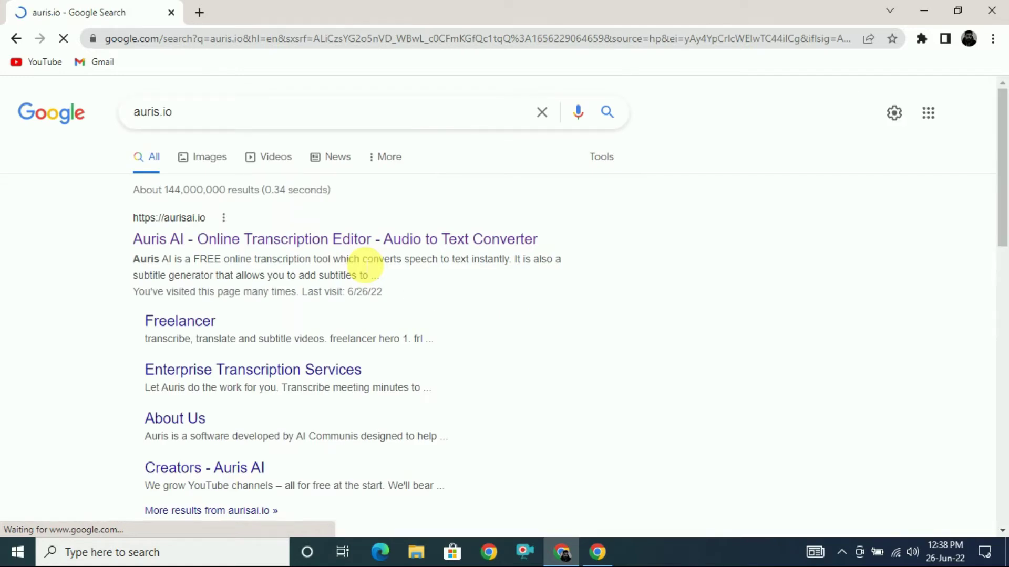
{"action": "left_click", "coordinate": [168, 242]}
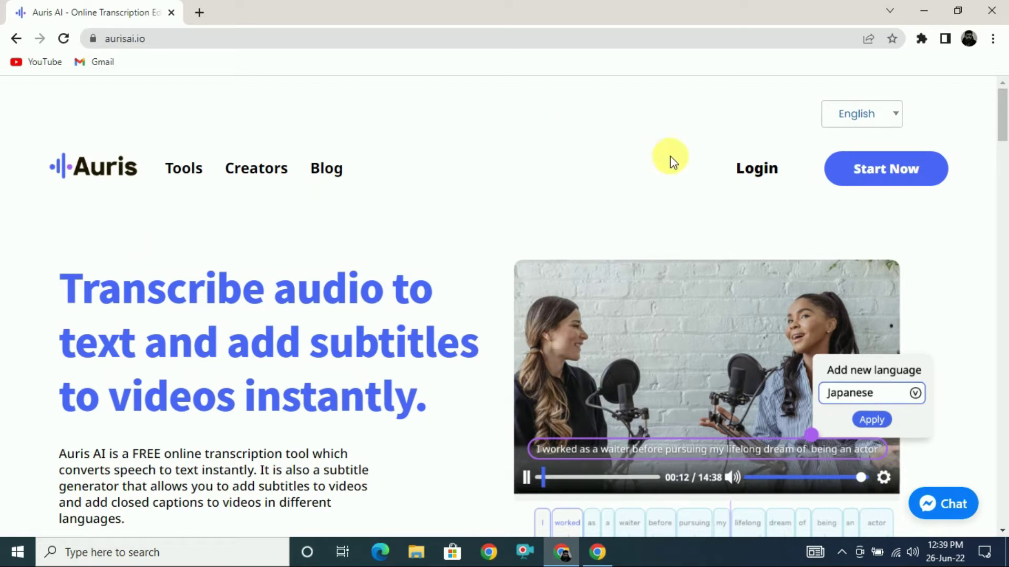
Step: Log in to Auris and wait for the Projects dashboard listing the Sample project
{"action": "left_click", "coordinate": [756, 178]}
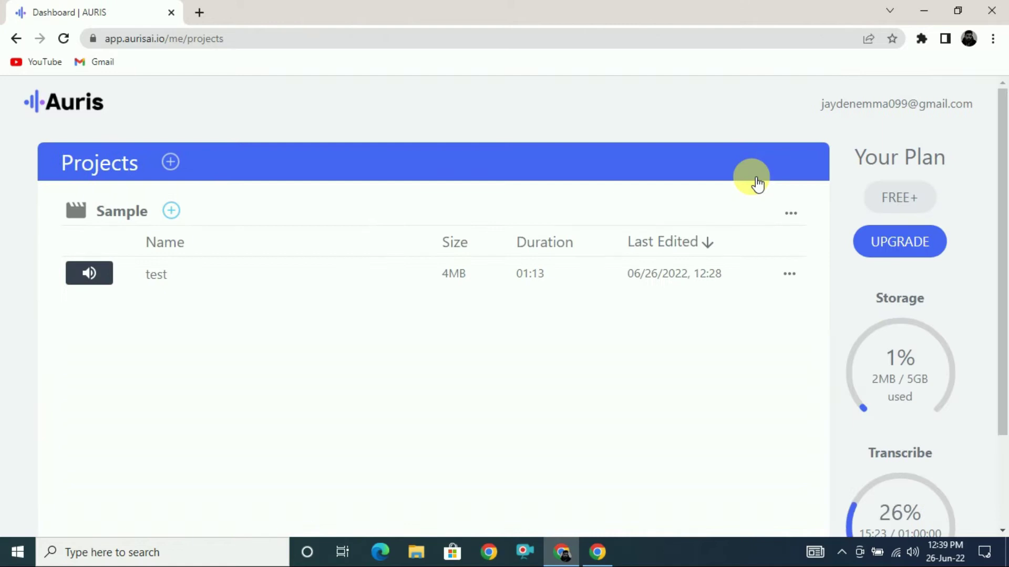
{"action": "mouse_move", "coordinate": [1002, 190]}
{"action": "left_mouse_down"}
{"action": "mouse_move", "coordinate": [1000, 275]}
{"action": "mouse_move", "coordinate": [1000, 181]}
{"action": "left_mouse_up"}
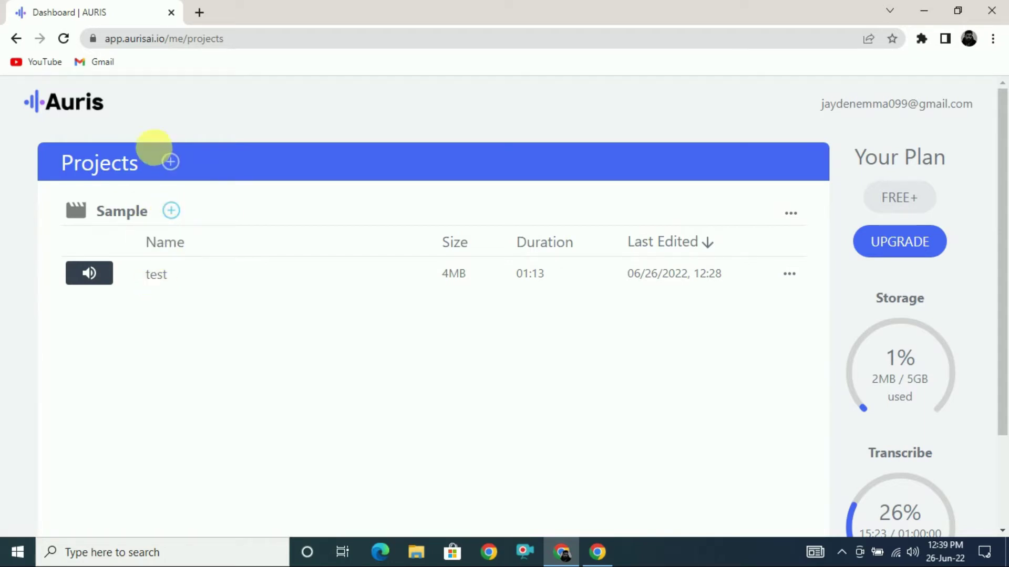
Step: Create a project named 'Test 2' and open its Add footage upload page
{"action": "left_click", "coordinate": [173, 163]}
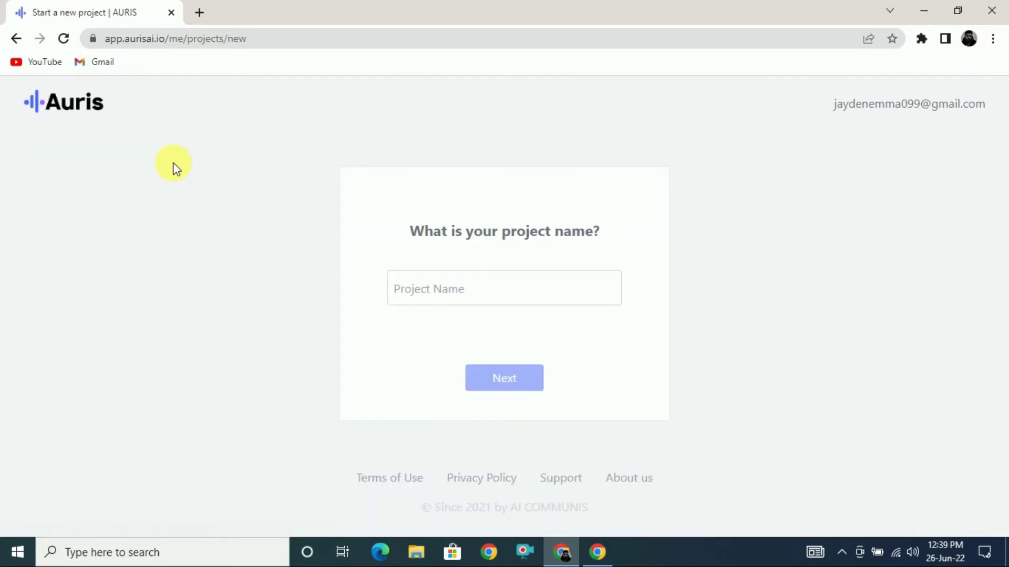
{"action": "left_click", "coordinate": [446, 294]}
{"action": "type", "text": "Test"}
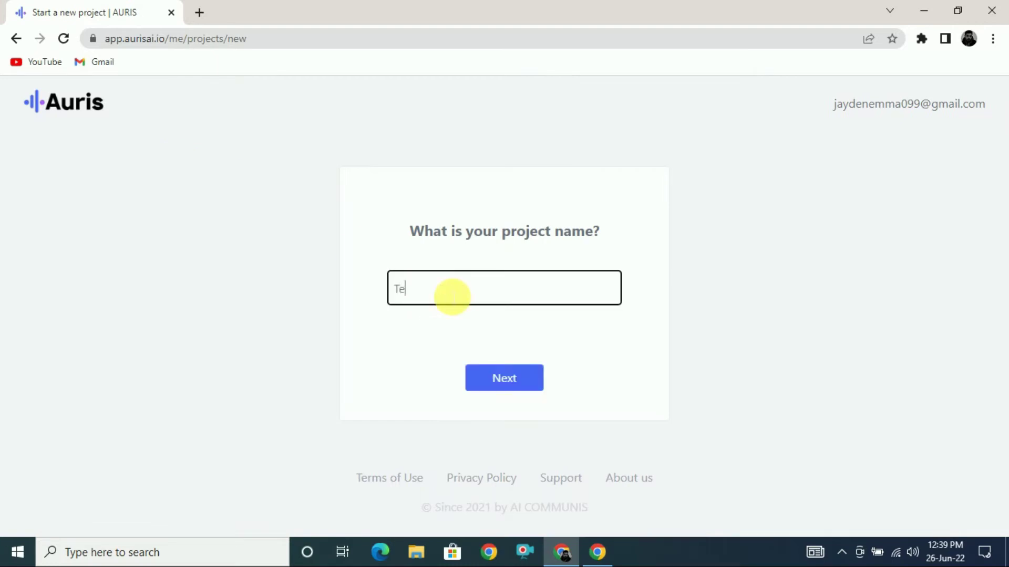
{"action": "type", "text": " 2"}
{"action": "left_click", "coordinate": [497, 378]}
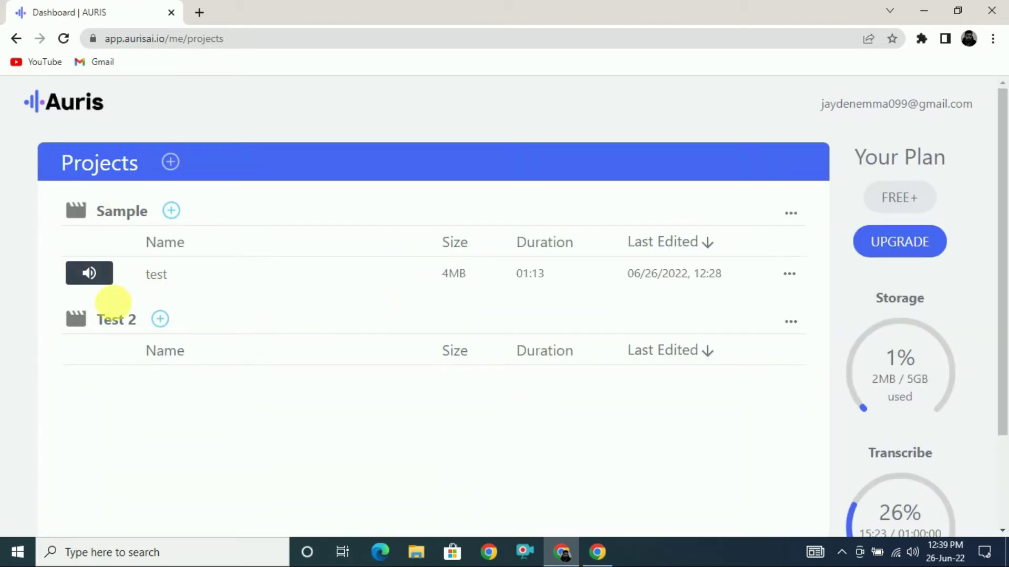
{"action": "left_click", "coordinate": [161, 319]}
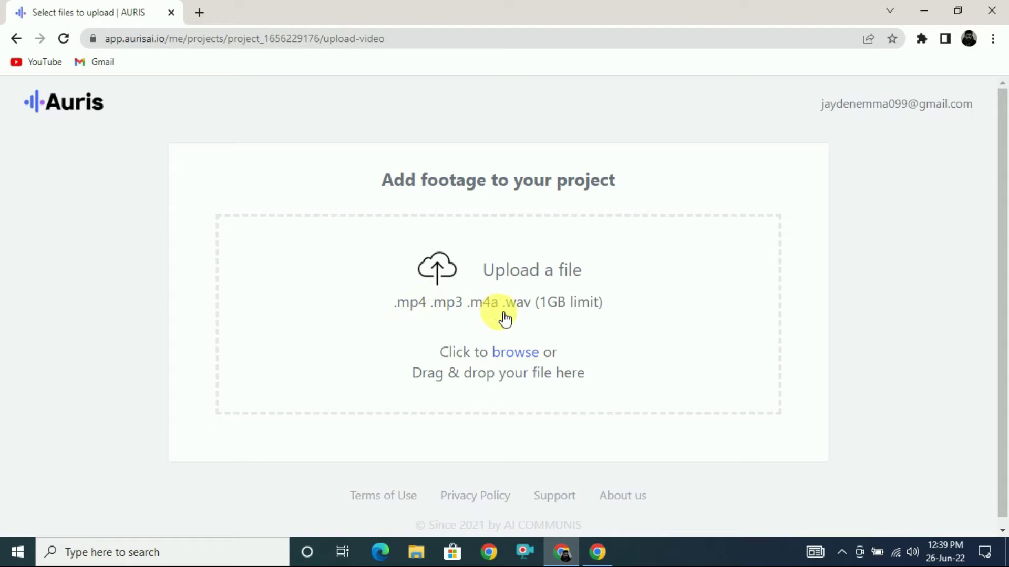
Step: Load transcribing_2.mp3 from Downloads, choose English, and cut the audio to 00:00–00:34
{"action": "left_click", "coordinate": [491, 300]}
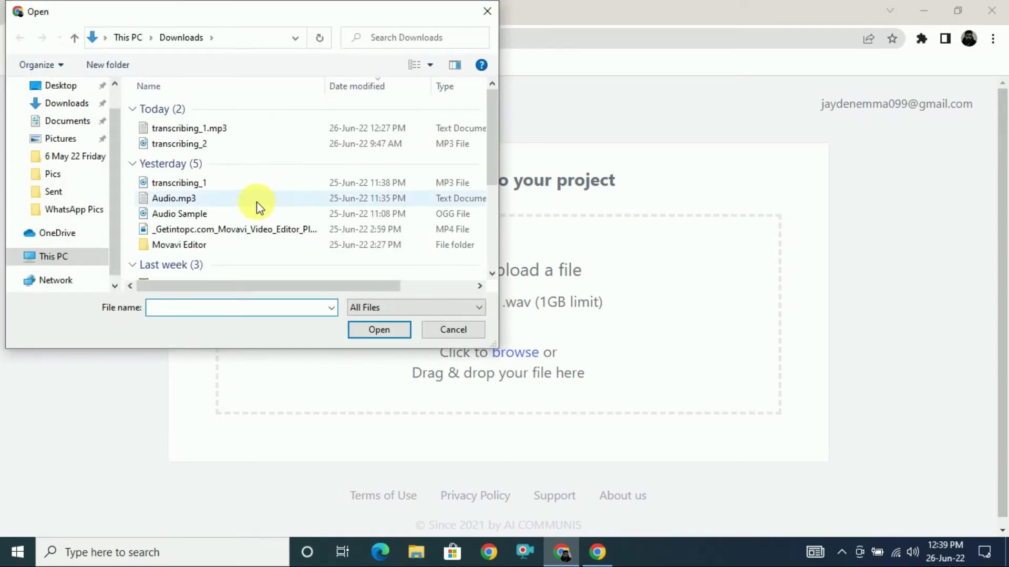
{"action": "double_click", "coordinate": [173, 148]}
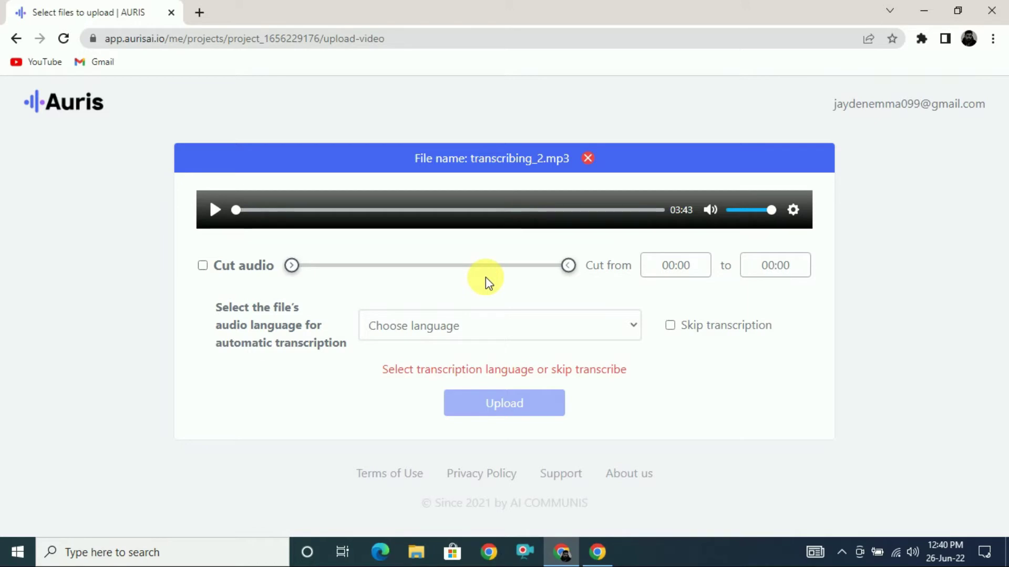
{"action": "left_click", "coordinate": [604, 336]}
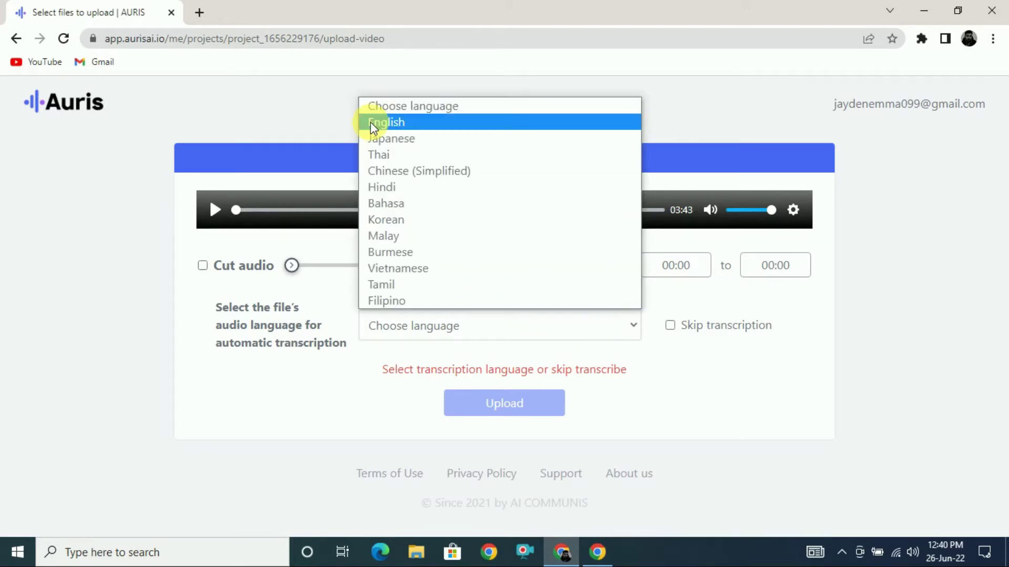
{"action": "left_click", "coordinate": [386, 124]}
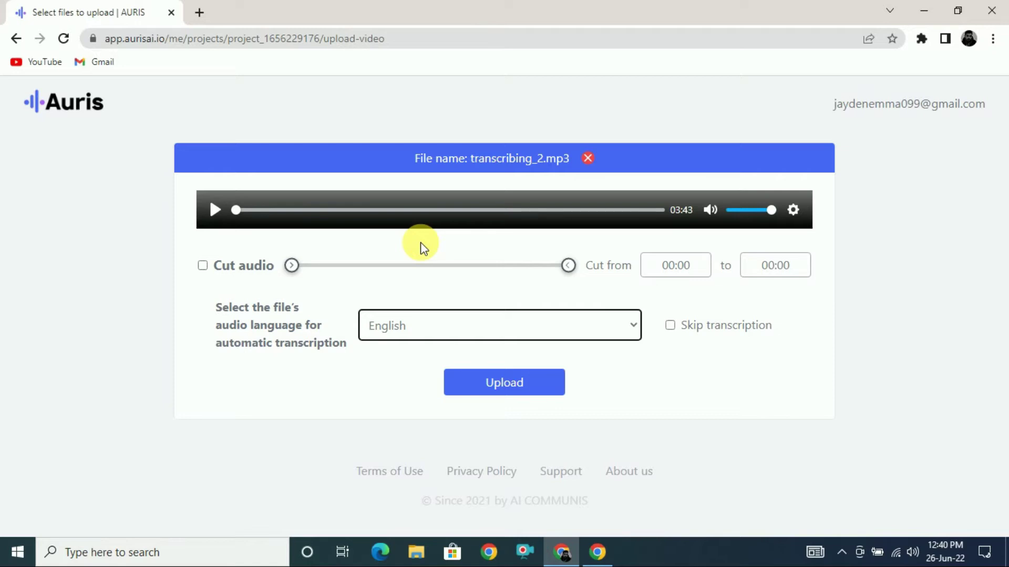
{"action": "left_click", "coordinate": [626, 336]}
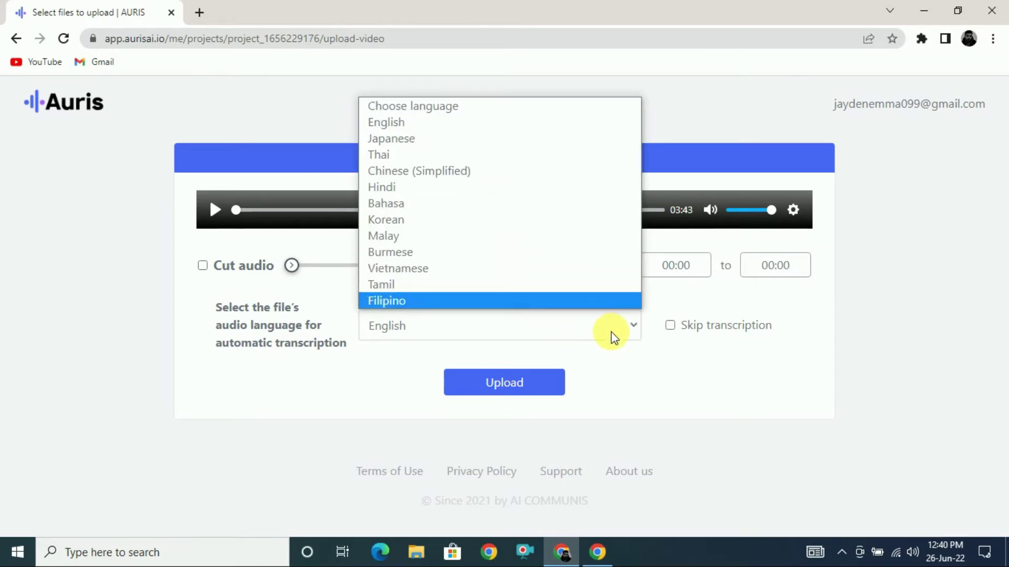
{"action": "left_click", "coordinate": [611, 335]}
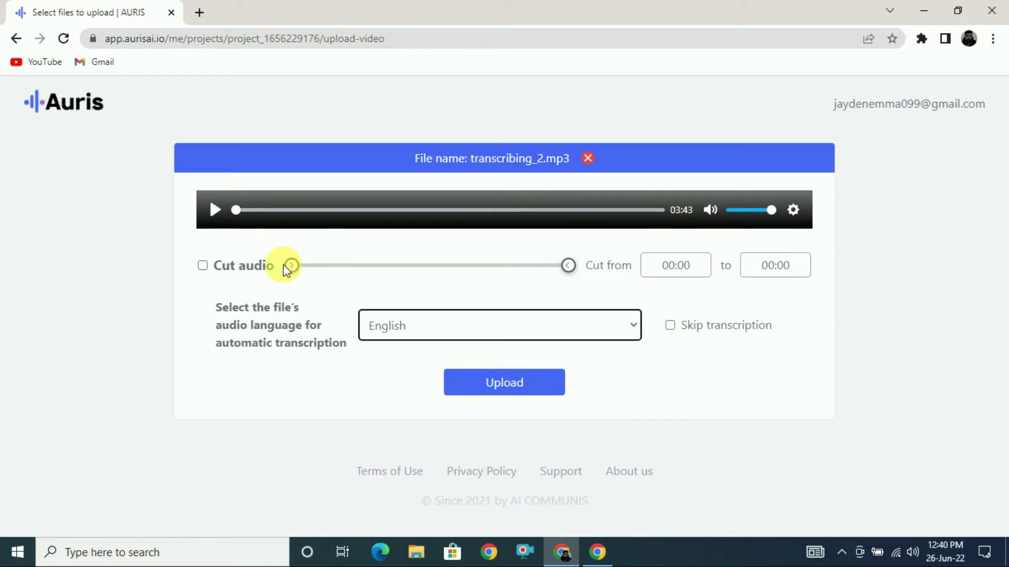
{"action": "left_click", "coordinate": [202, 268]}
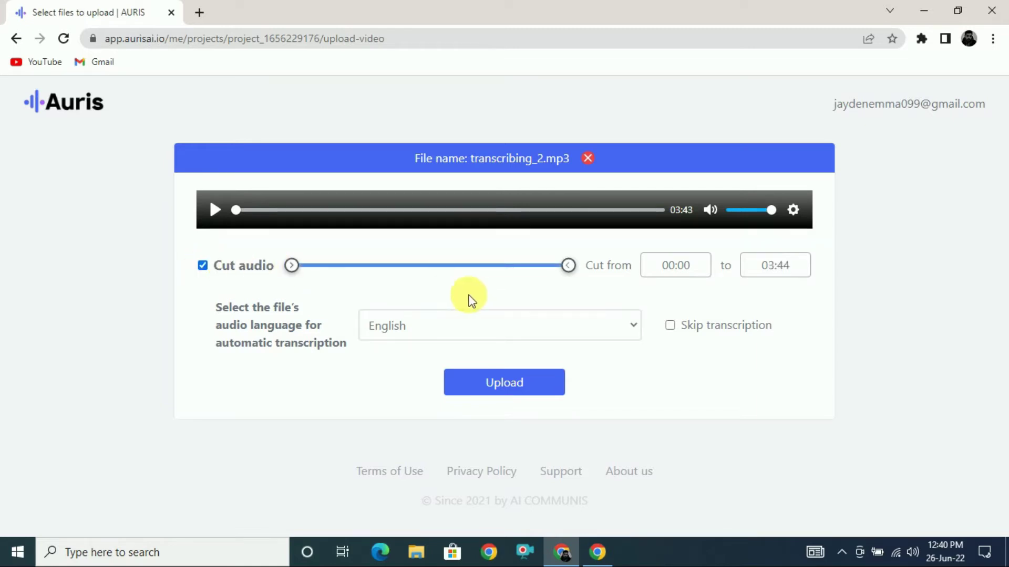
{"action": "mouse_move", "coordinate": [578, 276]}
{"action": "left_mouse_down"}
{"action": "mouse_move", "coordinate": [342, 274]}
{"action": "mouse_move", "coordinate": [366, 282]}
{"action": "mouse_move", "coordinate": [340, 277]}
{"action": "mouse_move", "coordinate": [388, 279]}
{"action": "mouse_move", "coordinate": [343, 274]}
{"action": "left_mouse_up"}
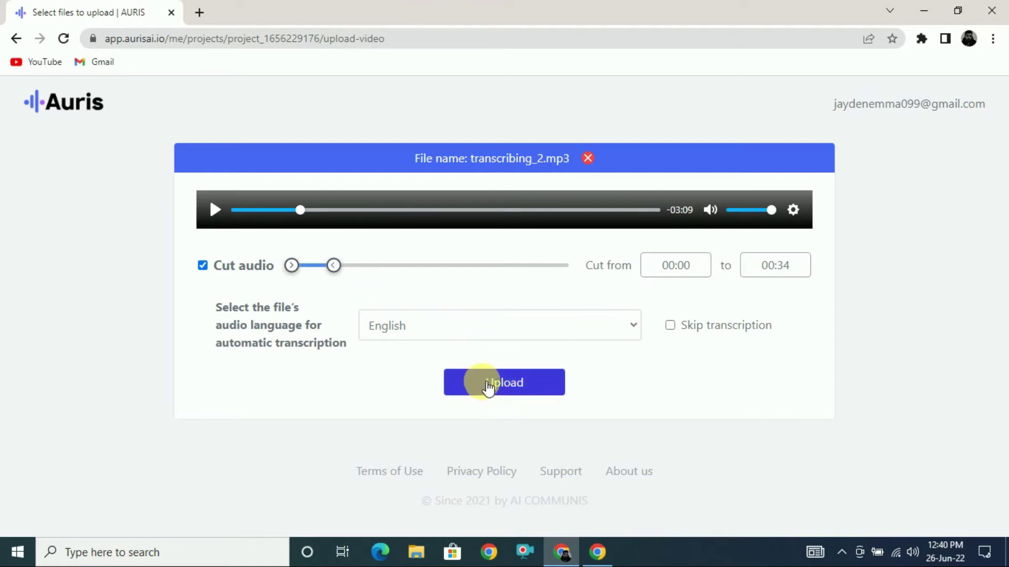
Step: Upload the trimmed transcribing_2.mp3 and acknowledge the Success dialog
{"action": "left_click", "coordinate": [488, 388]}
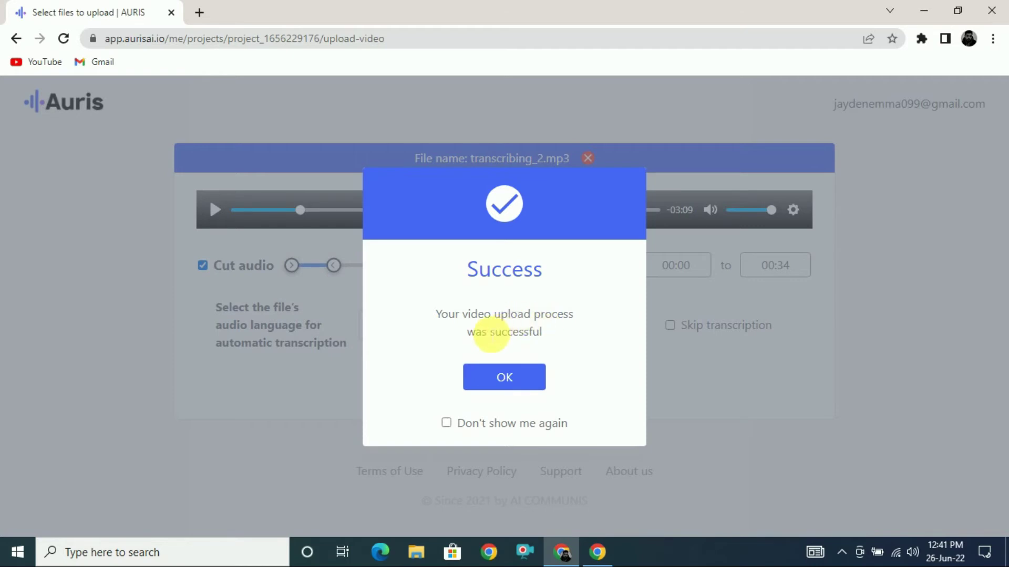
{"action": "left_click", "coordinate": [505, 377]}
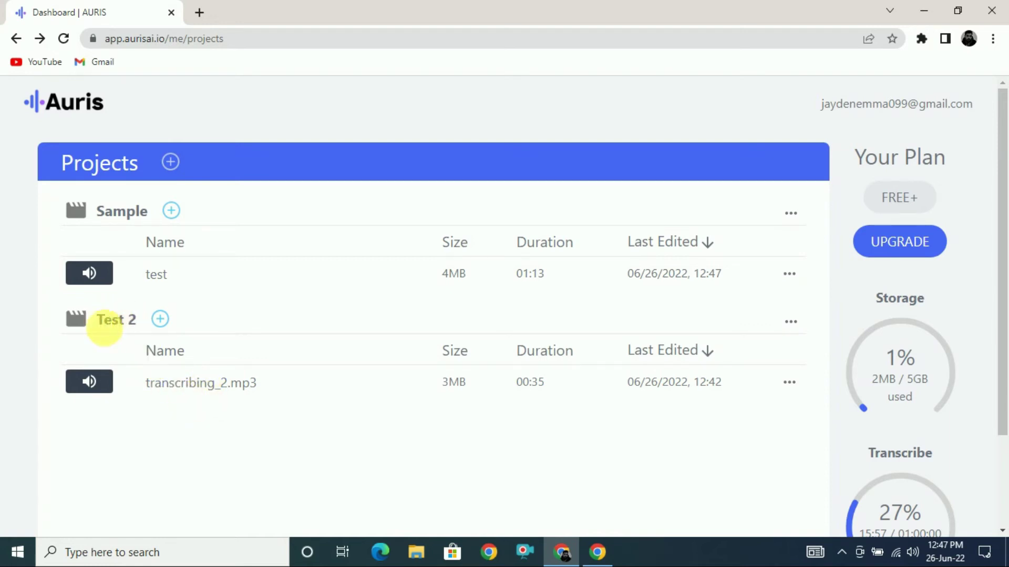
Step: Open transcribing_2.mp3 from the Test 2 project and toggle editing on and off
{"action": "left_click", "coordinate": [184, 388]}
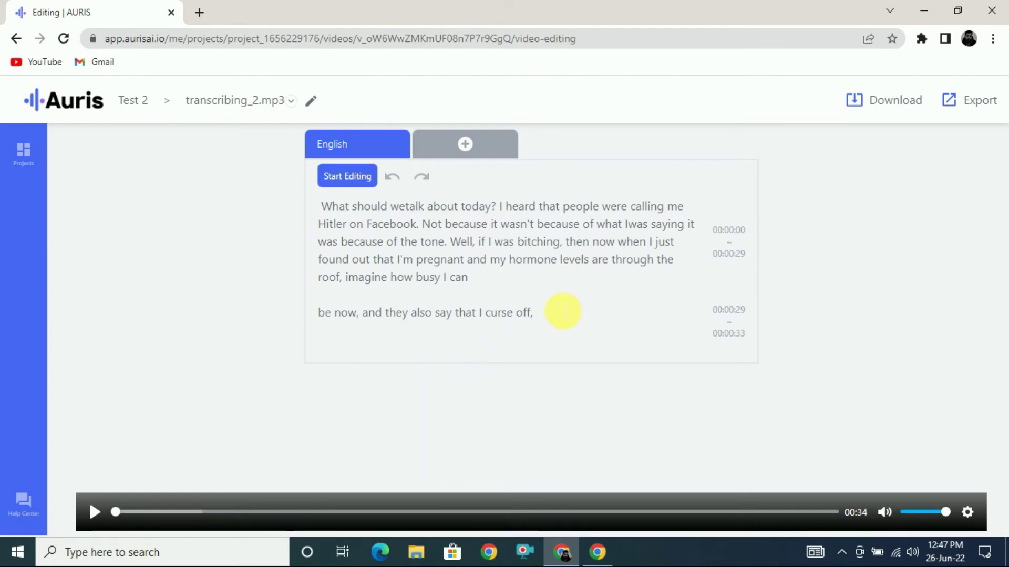
{"action": "left_click", "coordinate": [543, 318]}
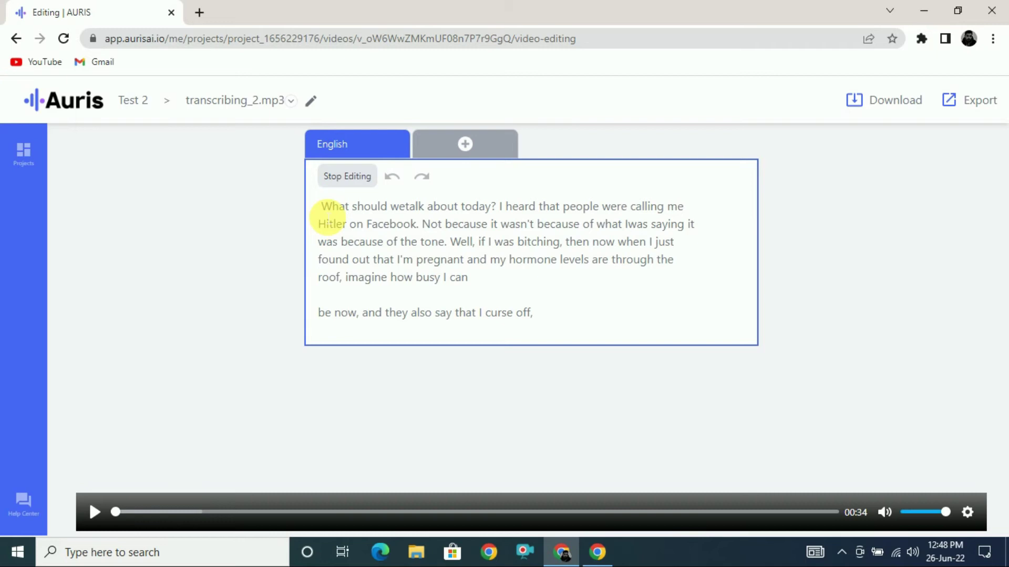
{"action": "left_click", "coordinate": [347, 178]}
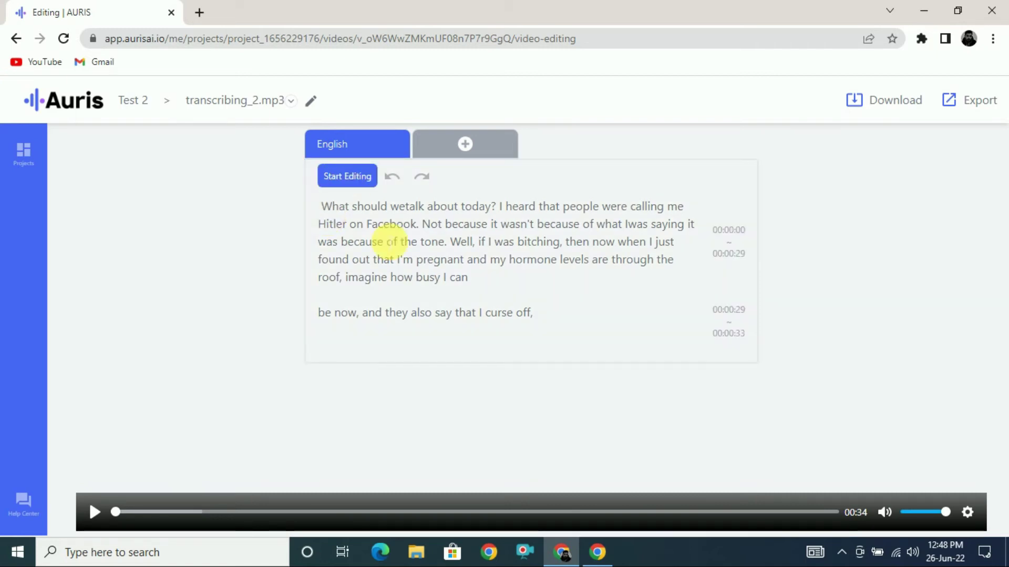
Step: Re-enter edit mode, retype 'should' in the first line, and play the audio to check it
{"action": "left_click", "coordinate": [349, 181]}
{"action": "double_click", "coordinate": [370, 207]}
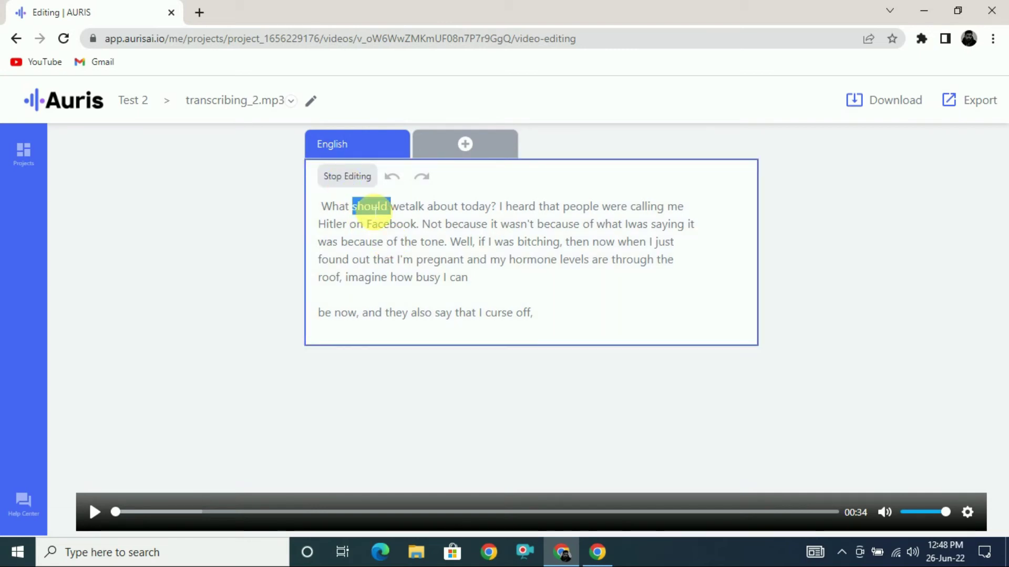
{"action": "key", "text": "BackSpace"}
{"action": "type", "text": "should"}
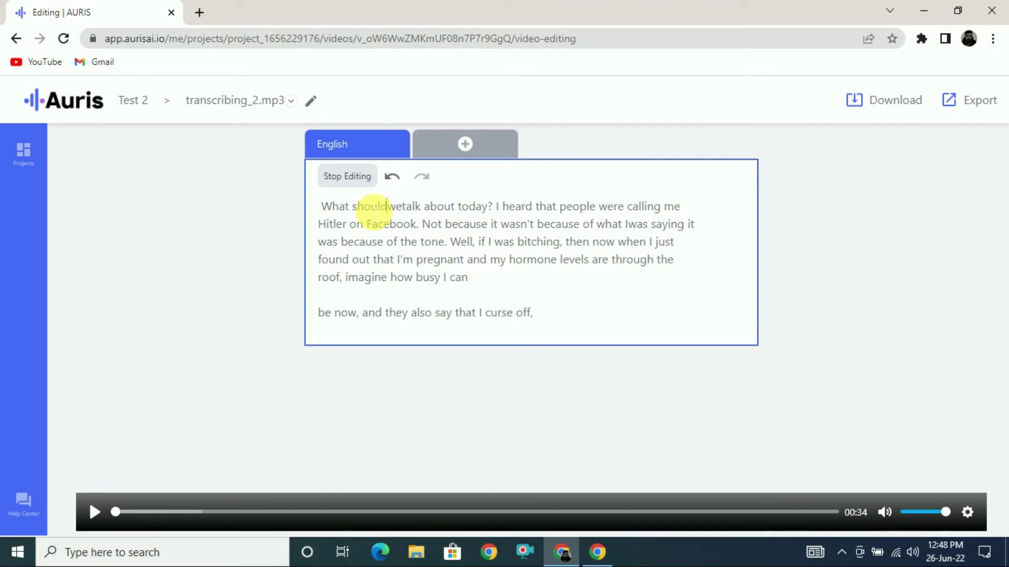
{"action": "left_click", "coordinate": [386, 242]}
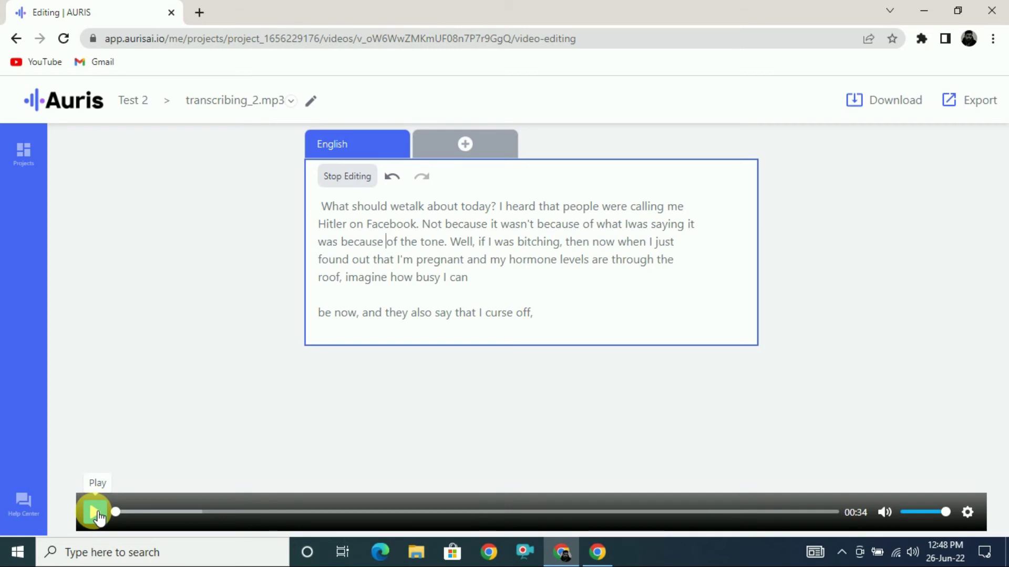
{"action": "left_click", "coordinate": [97, 513]}
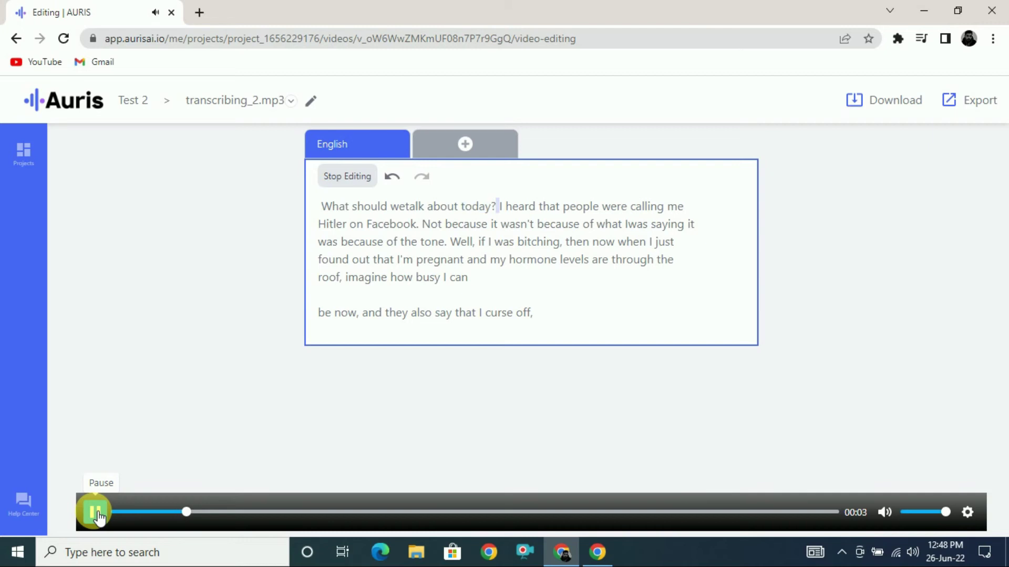
{"action": "left_click", "coordinate": [98, 514]}
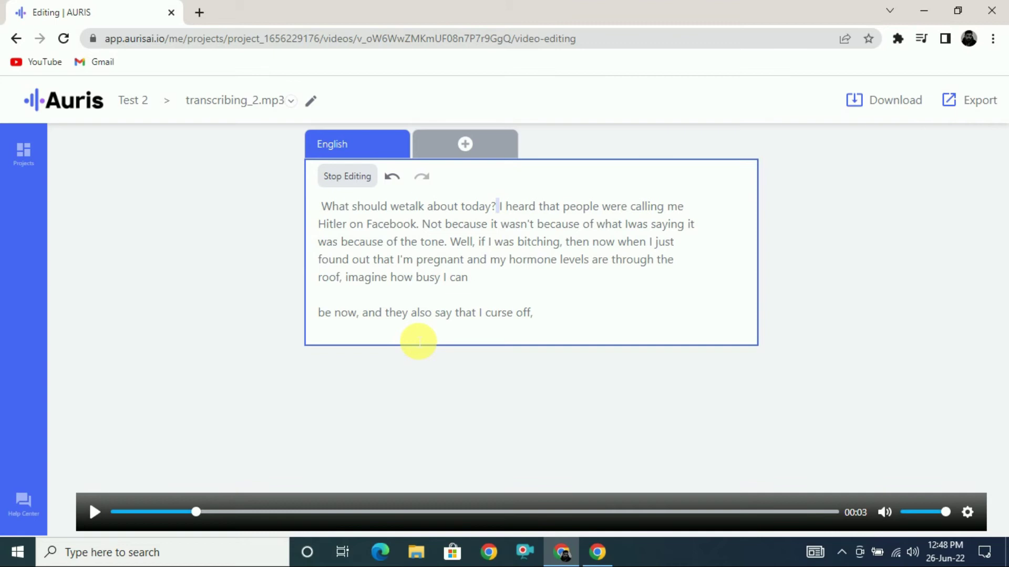
Step: Change 'wetalk' to 'we talk' in the opening question and open the add-language chooser
{"action": "left_click", "coordinate": [401, 259]}
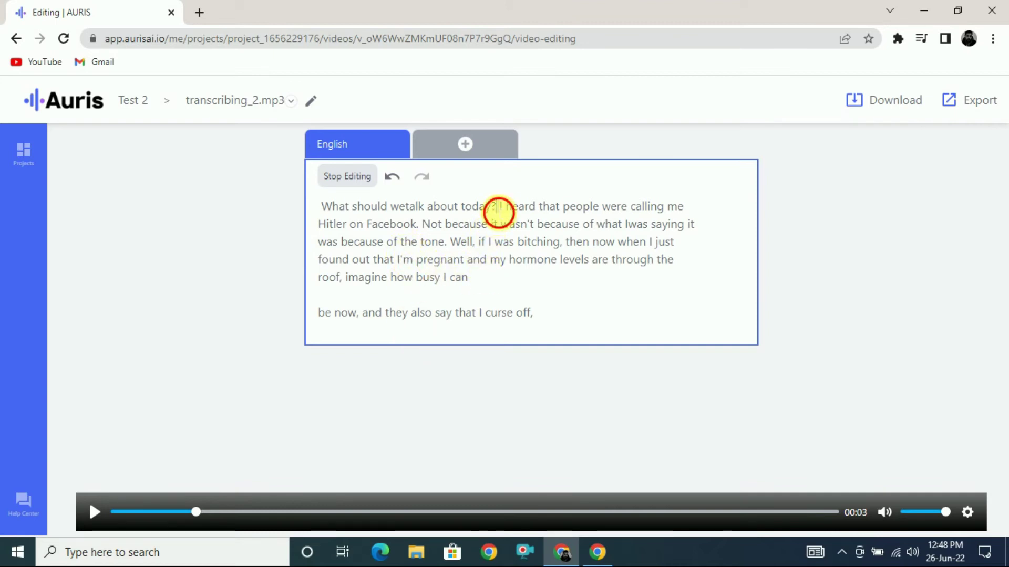
{"action": "left_click_drag", "start_coordinate": [496, 207], "coordinate": [362, 208]}
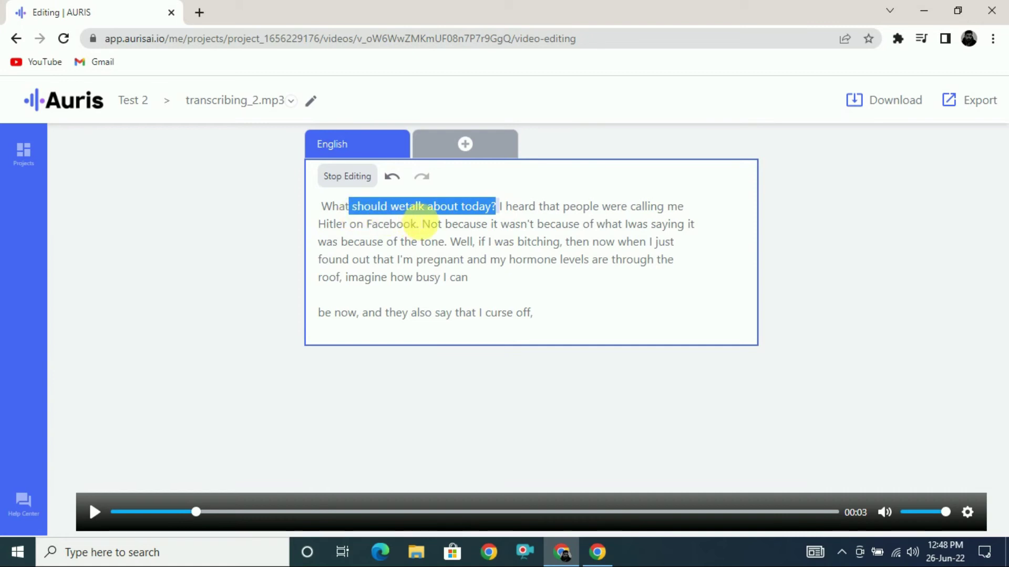
{"action": "left_click", "coordinate": [418, 224]}
{"action": "left_click", "coordinate": [406, 206]}
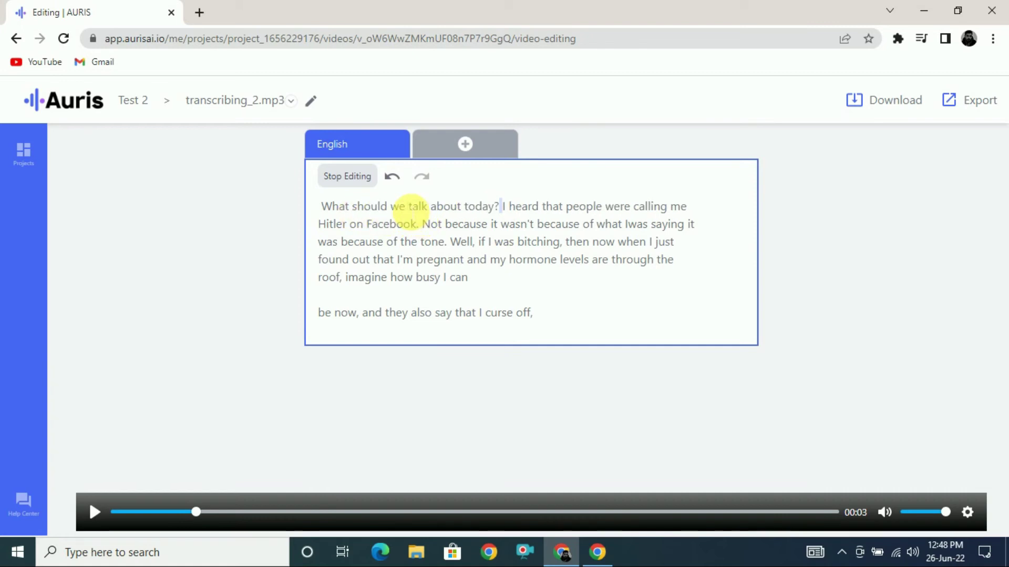
{"action": "left_click", "coordinate": [499, 206]}
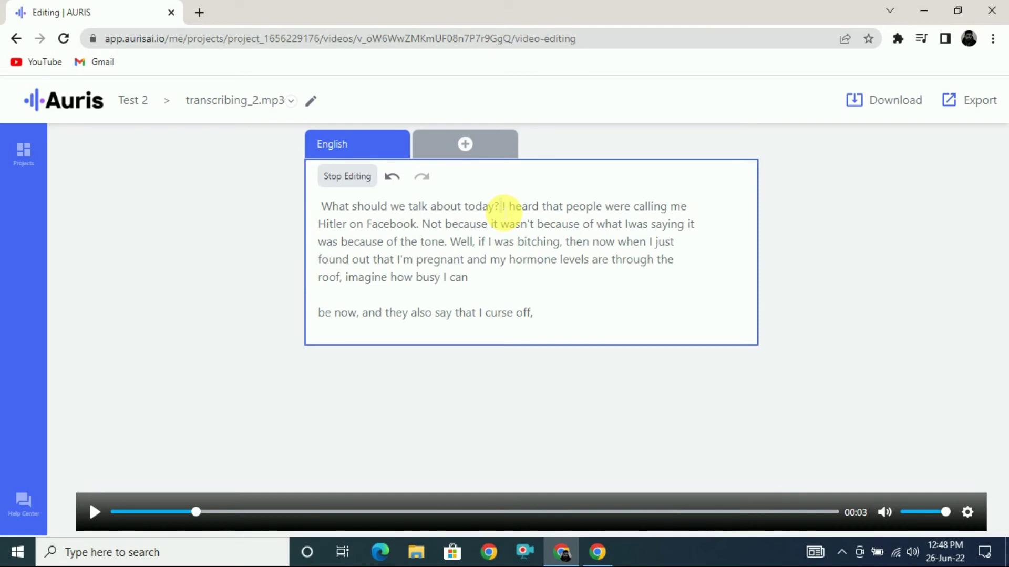
{"action": "left_click", "coordinate": [544, 225]}
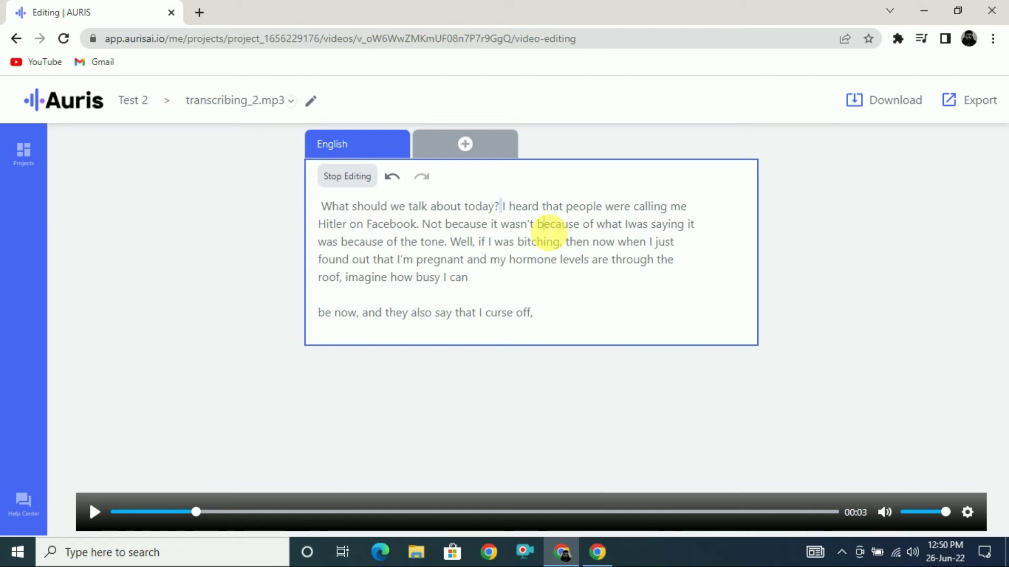
{"action": "left_click", "coordinate": [461, 145]}
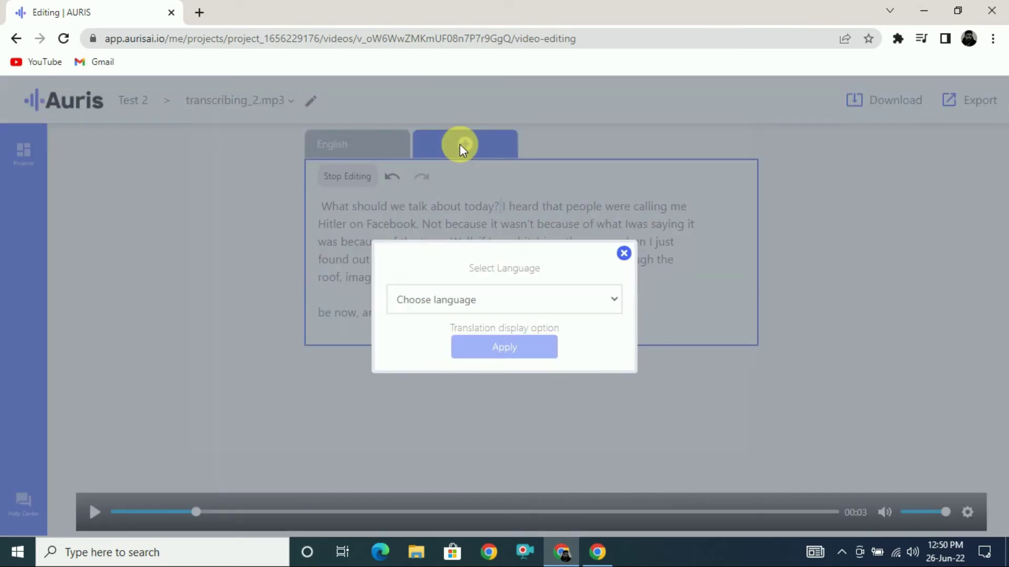
Step: Choose Japanese as the translation language, apply it, and confirm the browser prompt
{"action": "left_click", "coordinate": [594, 300]}
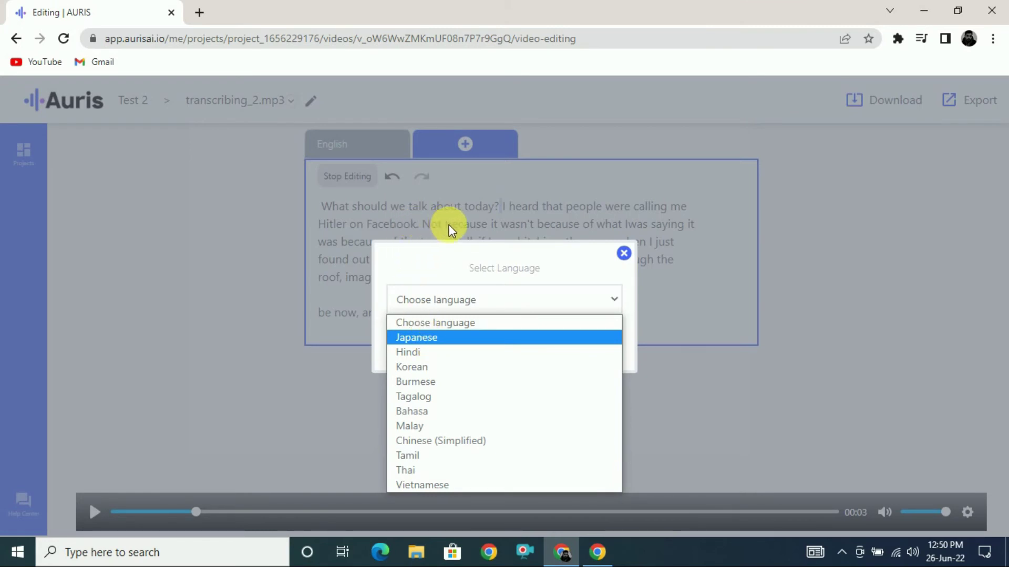
{"action": "left_click", "coordinate": [430, 339]}
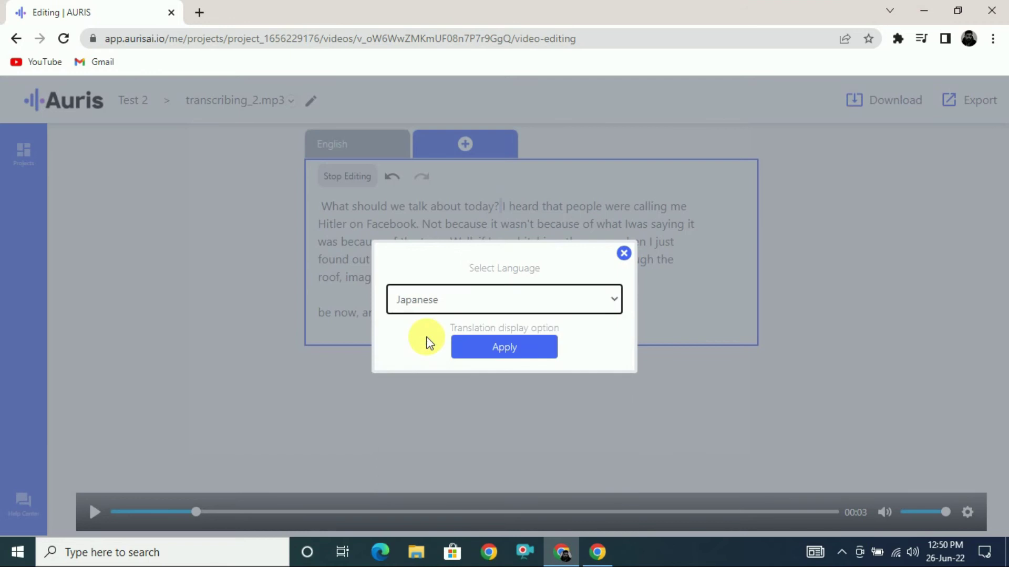
{"action": "left_click", "coordinate": [513, 353]}
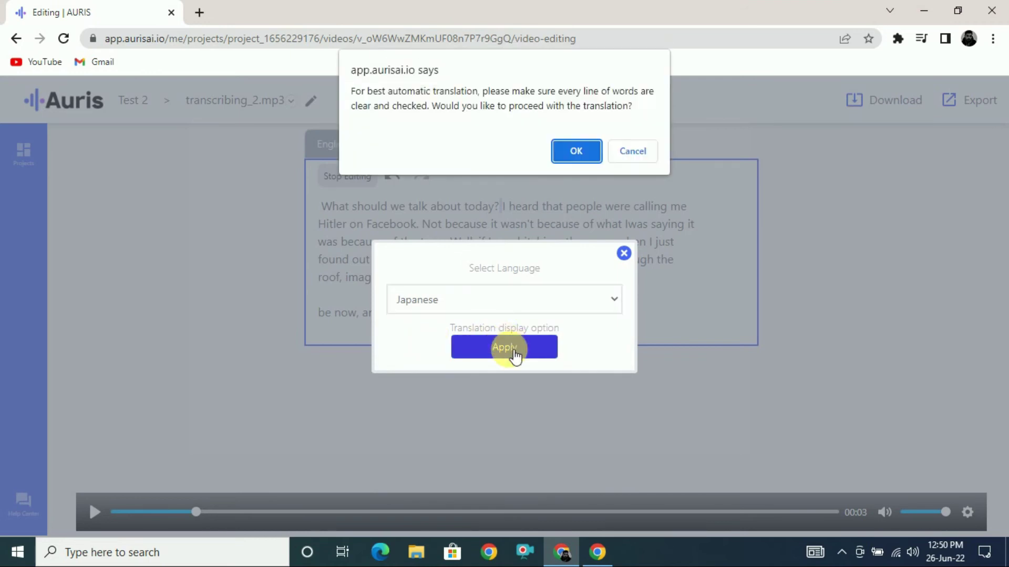
{"action": "left_click", "coordinate": [574, 152]}
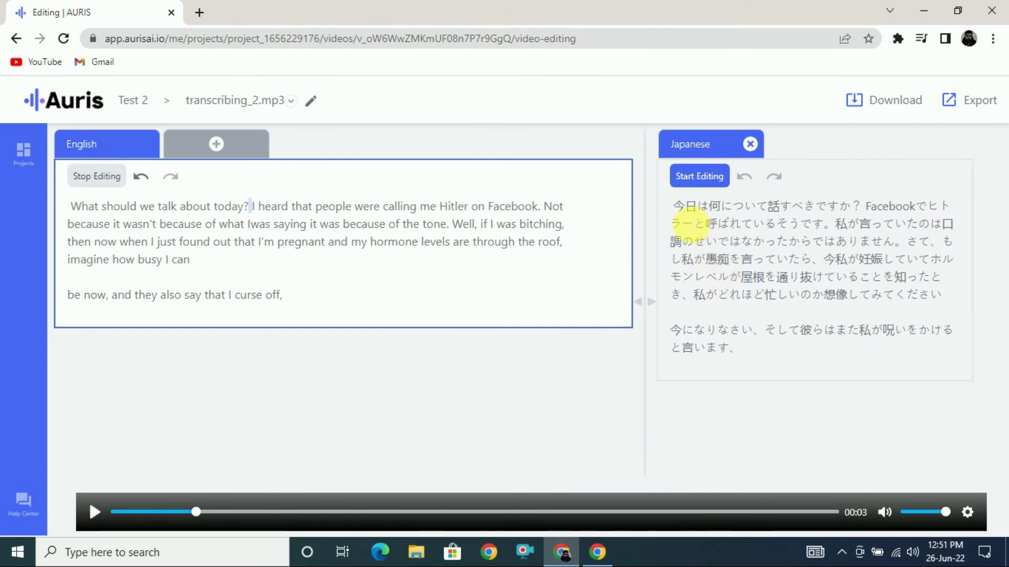
Step: Export the Japanese transcript as Text (.txt), downloading transcribing_2.mp3.txt
{"action": "left_click", "coordinate": [966, 108]}
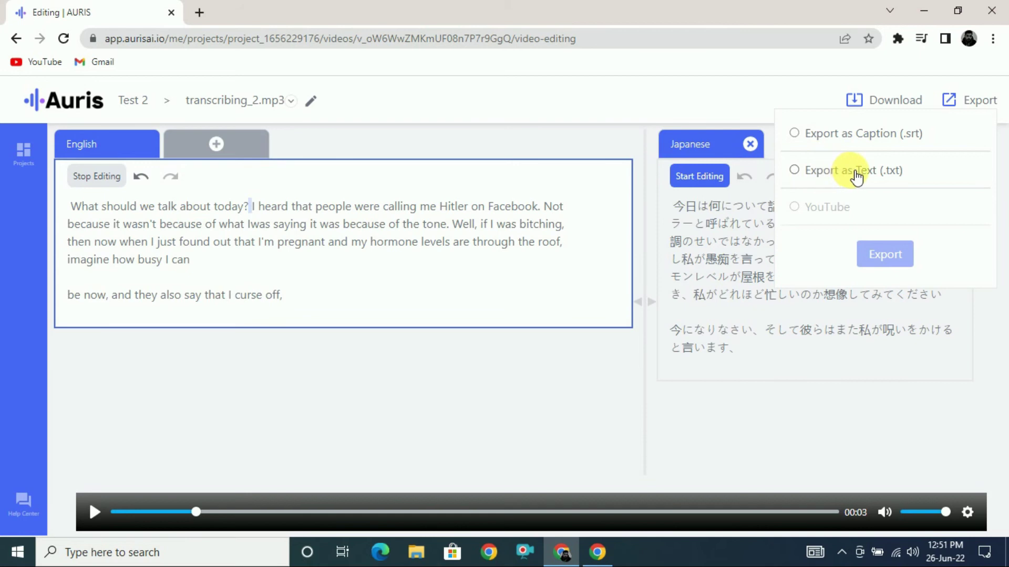
{"action": "left_click", "coordinate": [796, 174]}
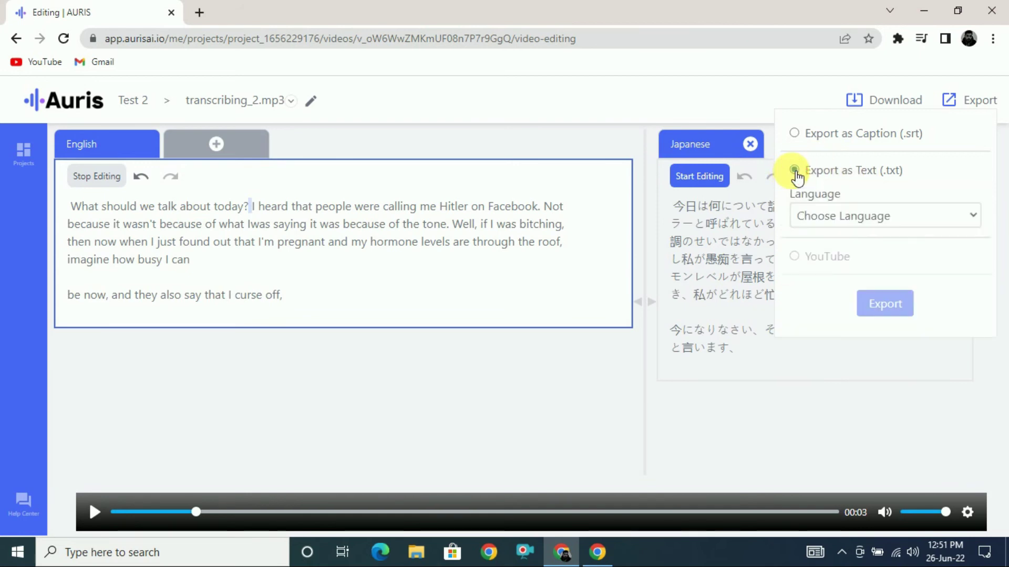
{"action": "left_click", "coordinate": [903, 223]}
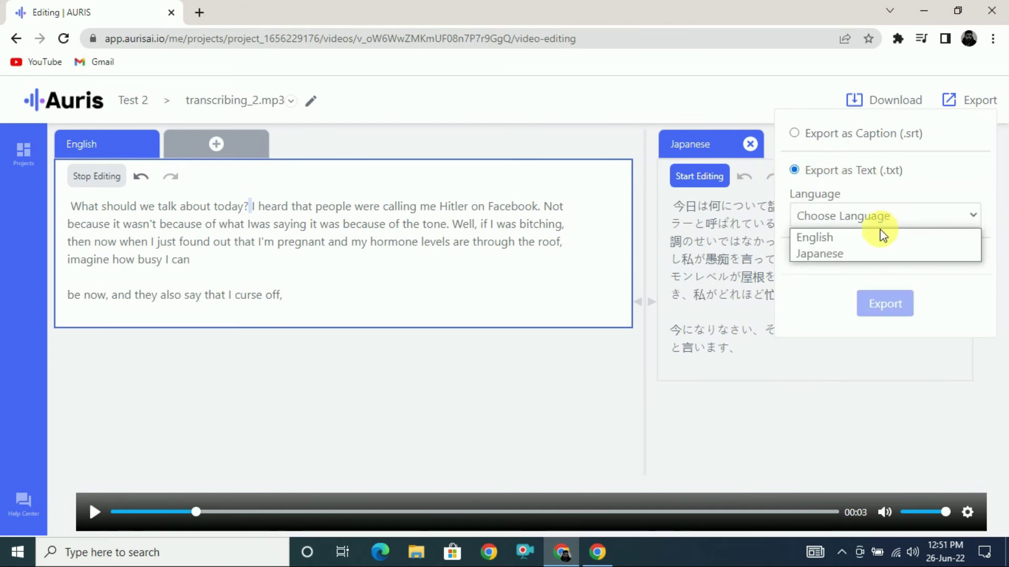
{"action": "left_click", "coordinate": [833, 254]}
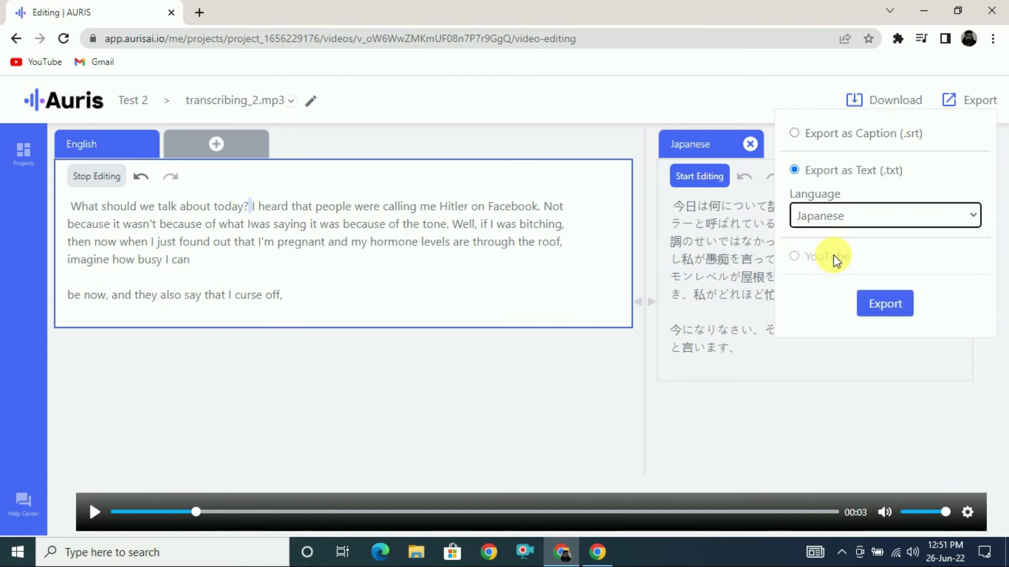
{"action": "left_click", "coordinate": [885, 310]}
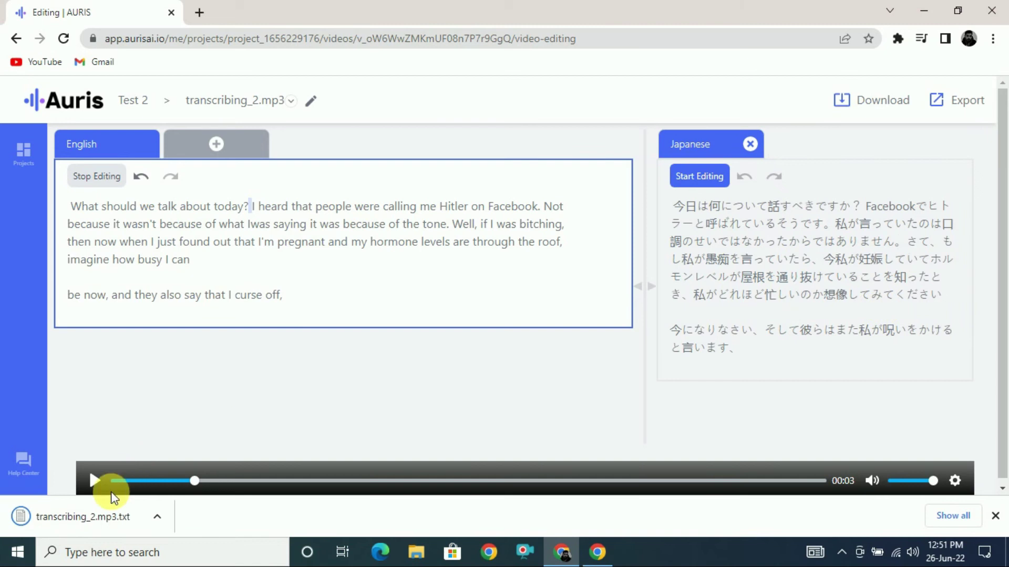
{"action": "left_click", "coordinate": [84, 514]}
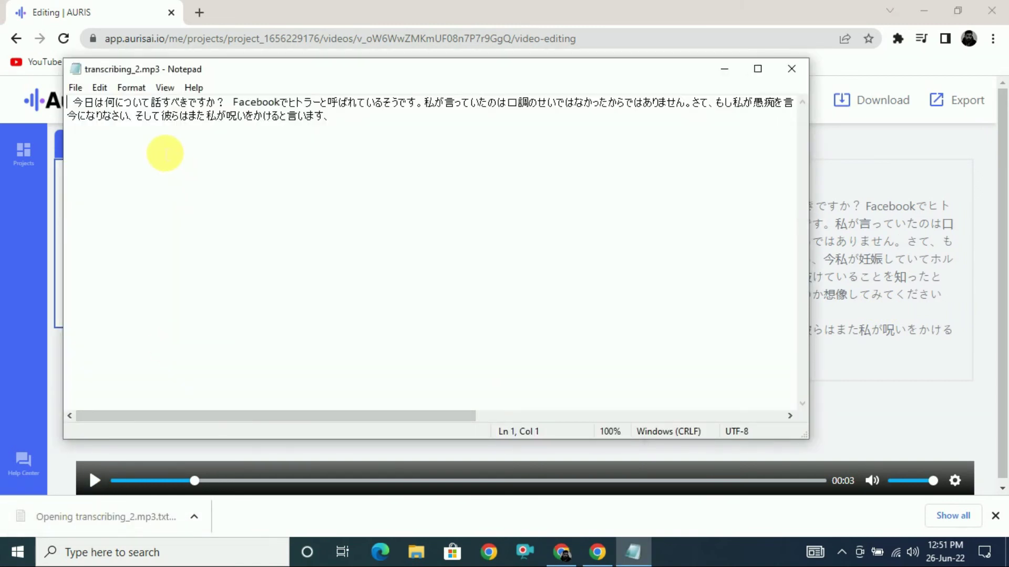
{"action": "left_click", "coordinate": [790, 69]}
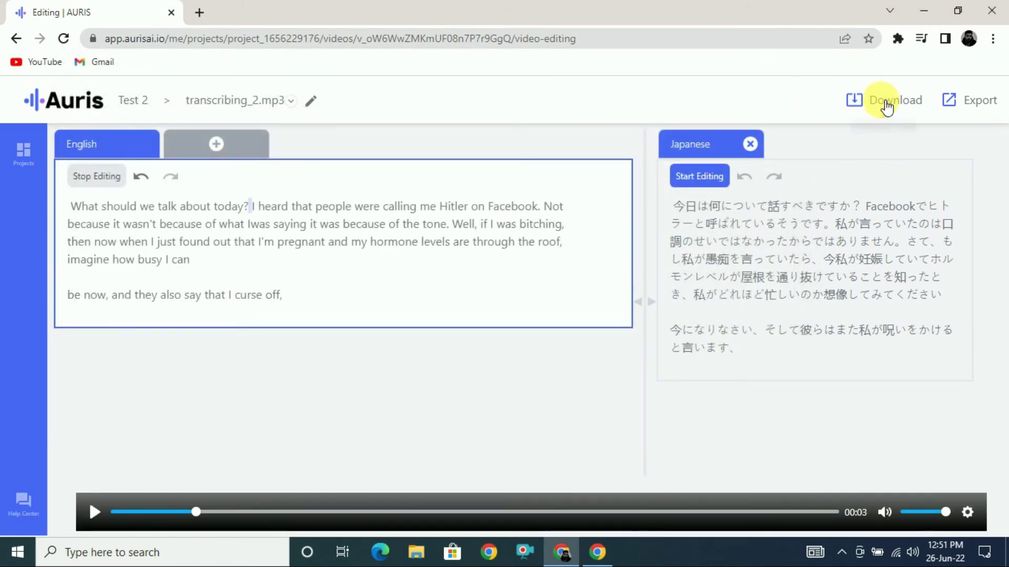
Step: Remove the Japanese tab and add a Korean translation, confirming both prompts
{"action": "left_click", "coordinate": [752, 144]}
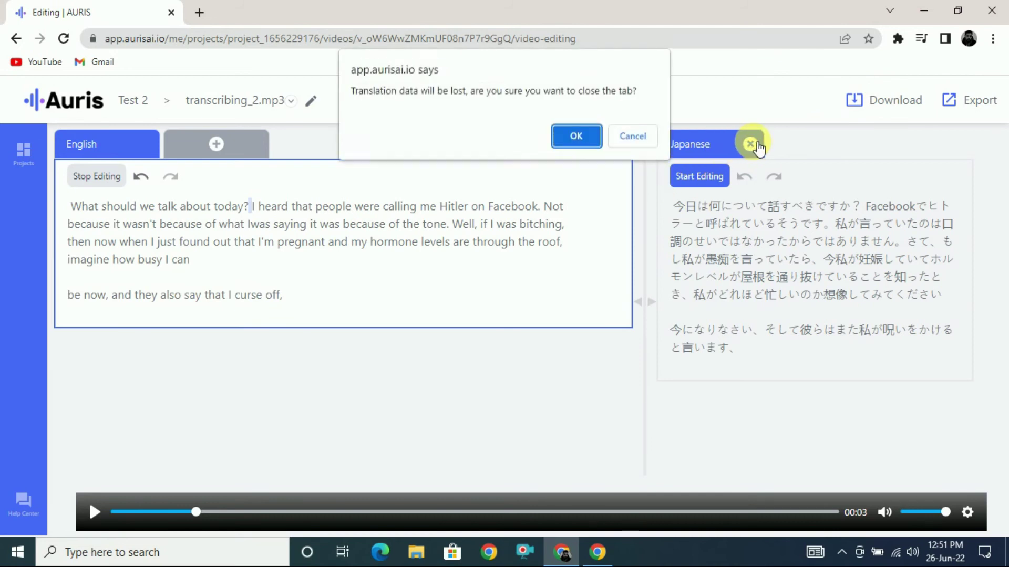
{"action": "left_click", "coordinate": [566, 141]}
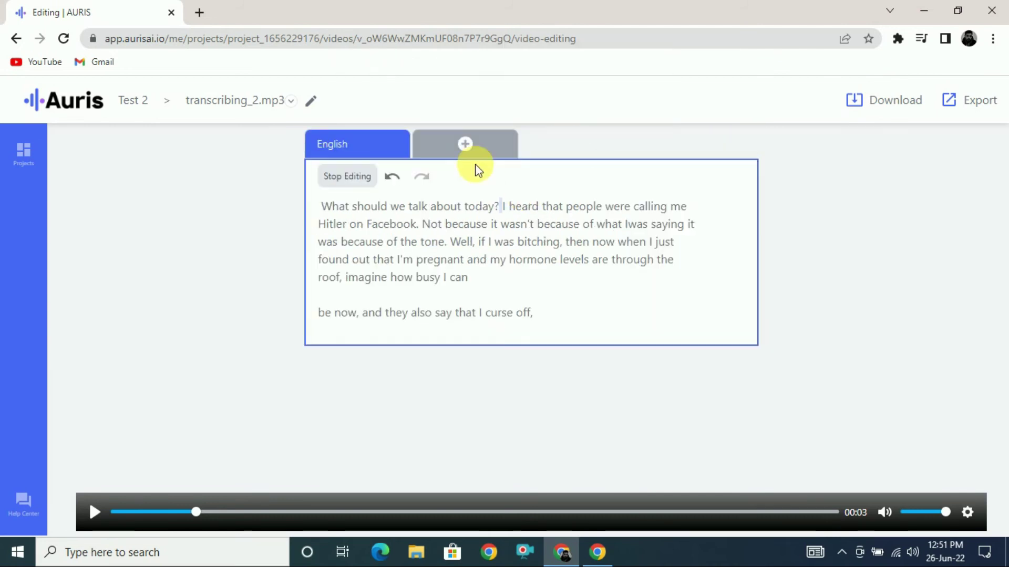
{"action": "left_click", "coordinate": [465, 143]}
{"action": "left_click", "coordinate": [518, 297]}
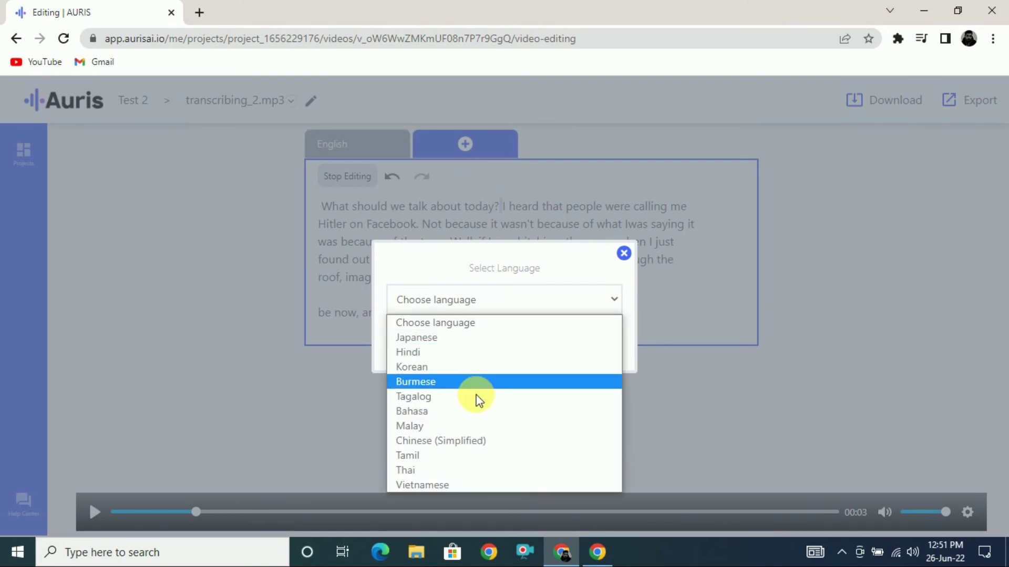
{"action": "left_click", "coordinate": [423, 370]}
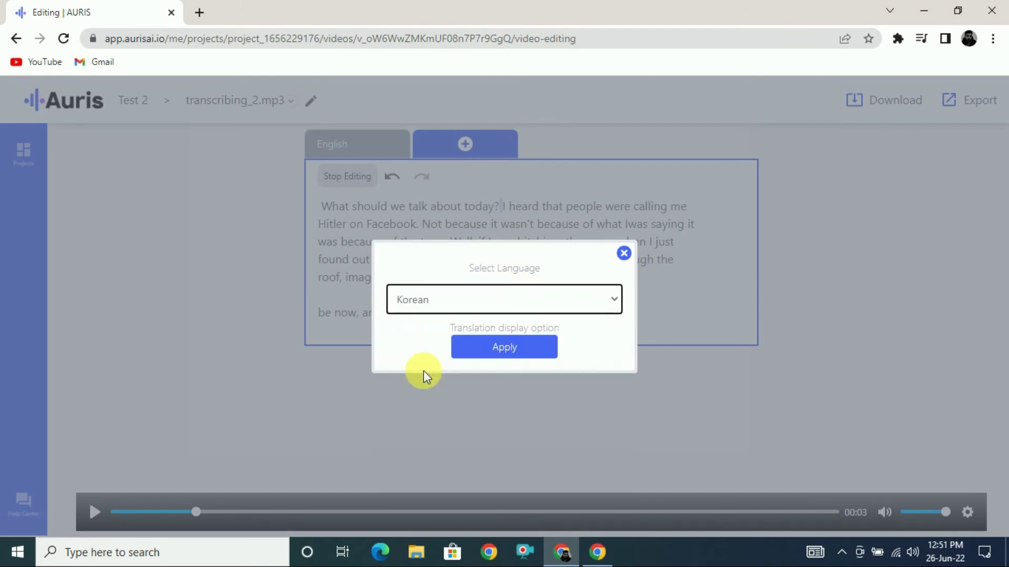
{"action": "left_click", "coordinate": [488, 360]}
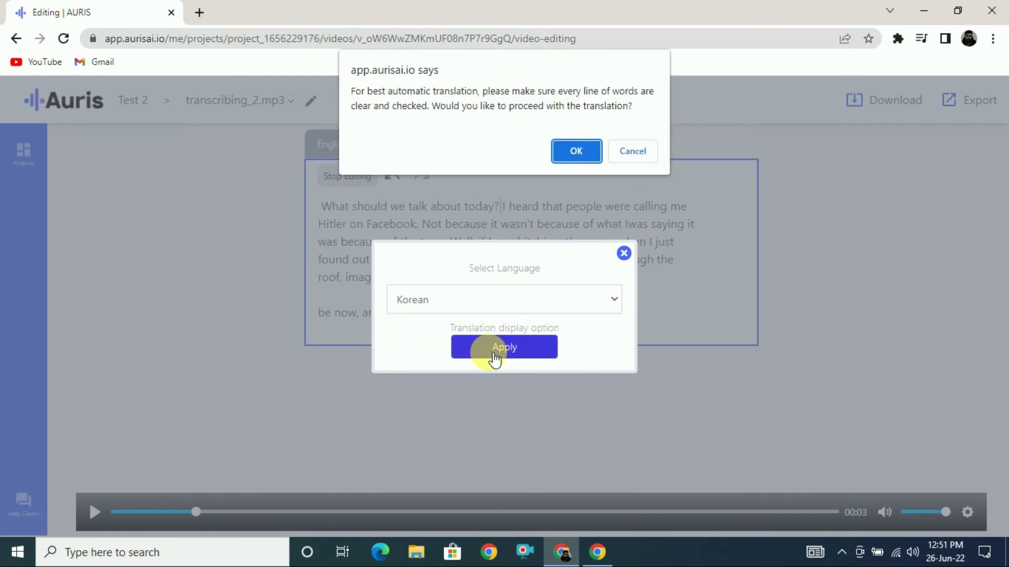
{"action": "left_click", "coordinate": [574, 152]}
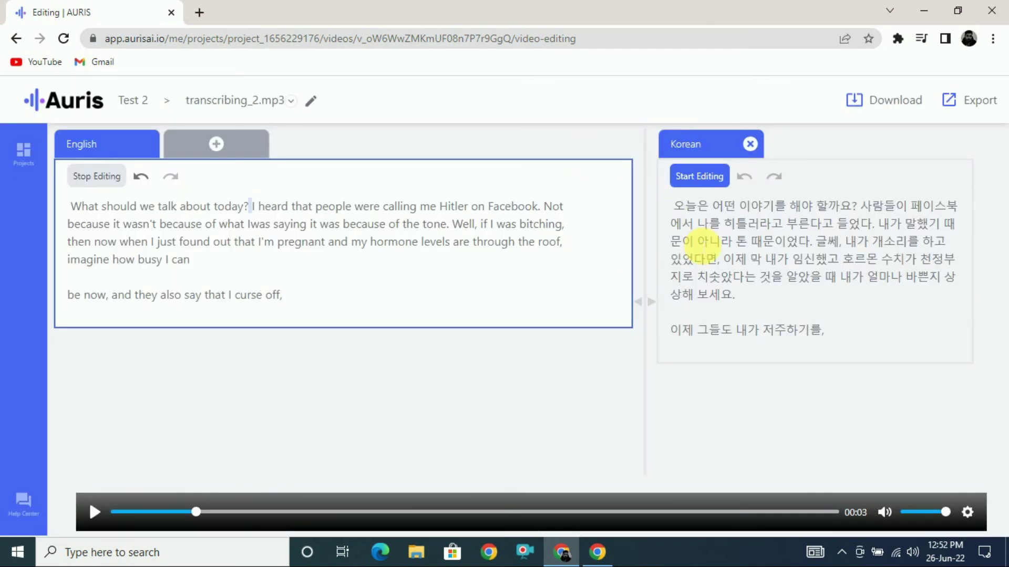
Step: Export the Korean transcript as Text (.txt) and open the downloaded transcribing_2.mp3 (1).txt
{"action": "left_click", "coordinate": [960, 105]}
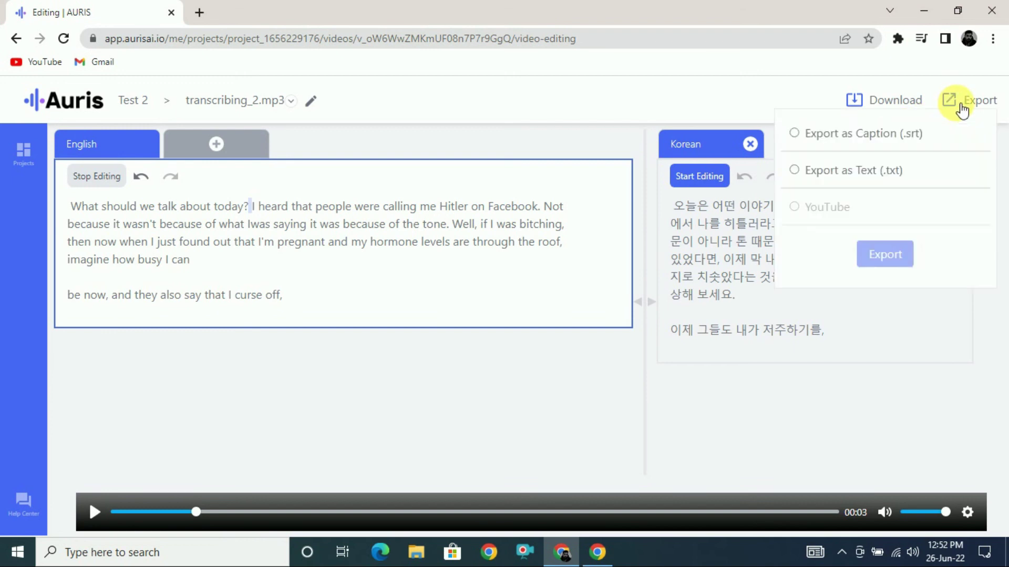
{"action": "left_click", "coordinate": [794, 170]}
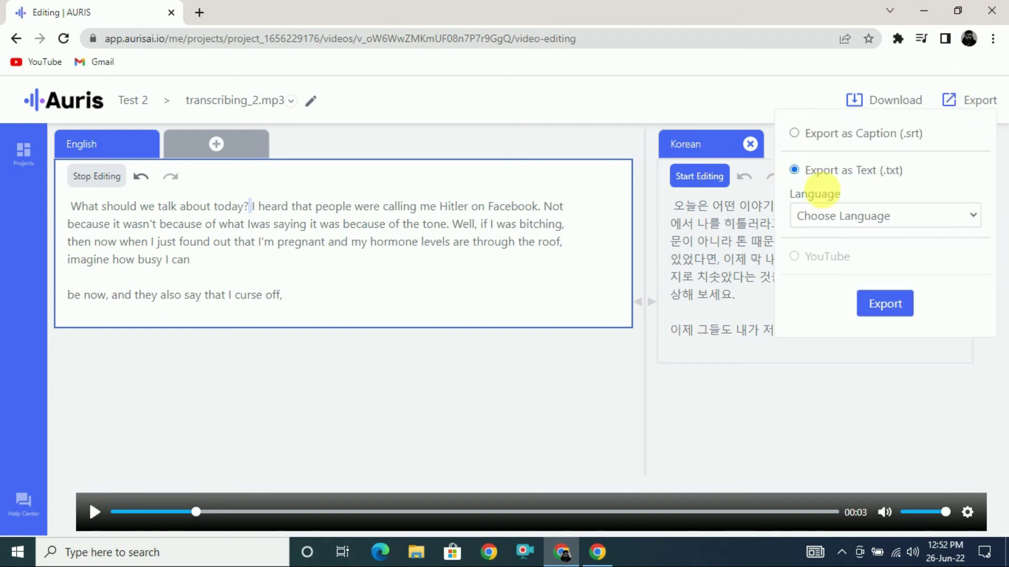
{"action": "left_click", "coordinate": [887, 218]}
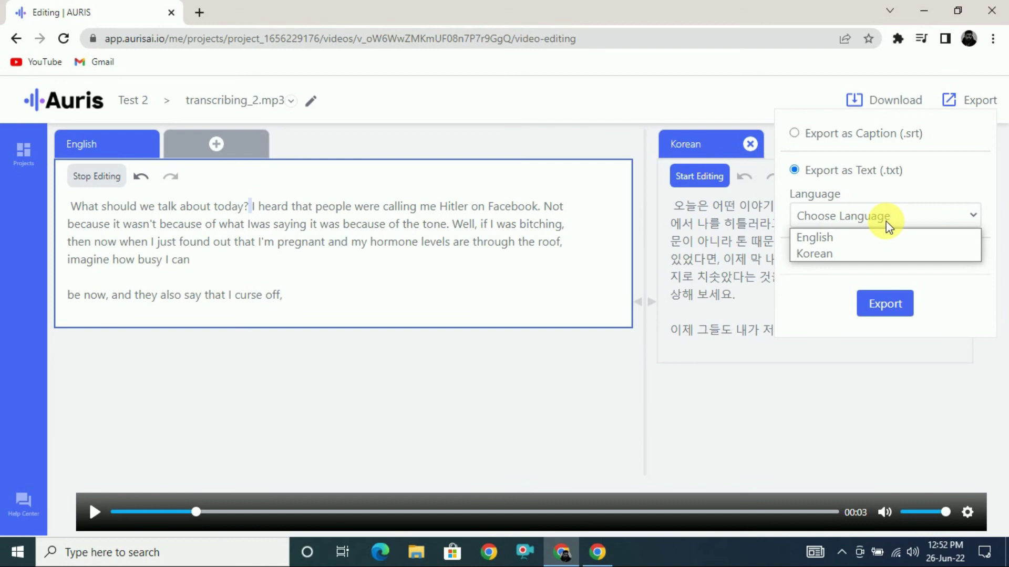
{"action": "left_click", "coordinate": [828, 254]}
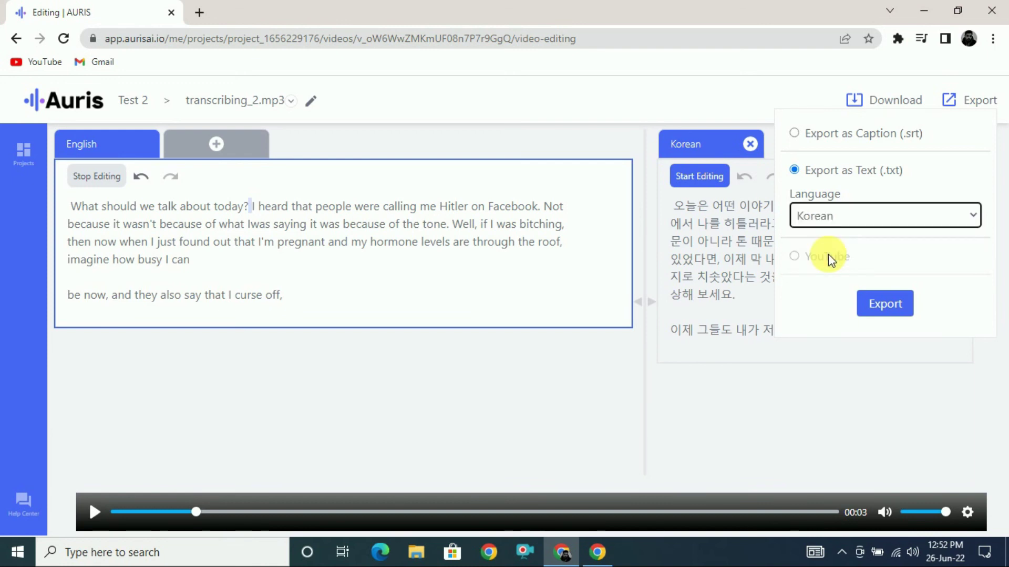
{"action": "left_click", "coordinate": [889, 305]}
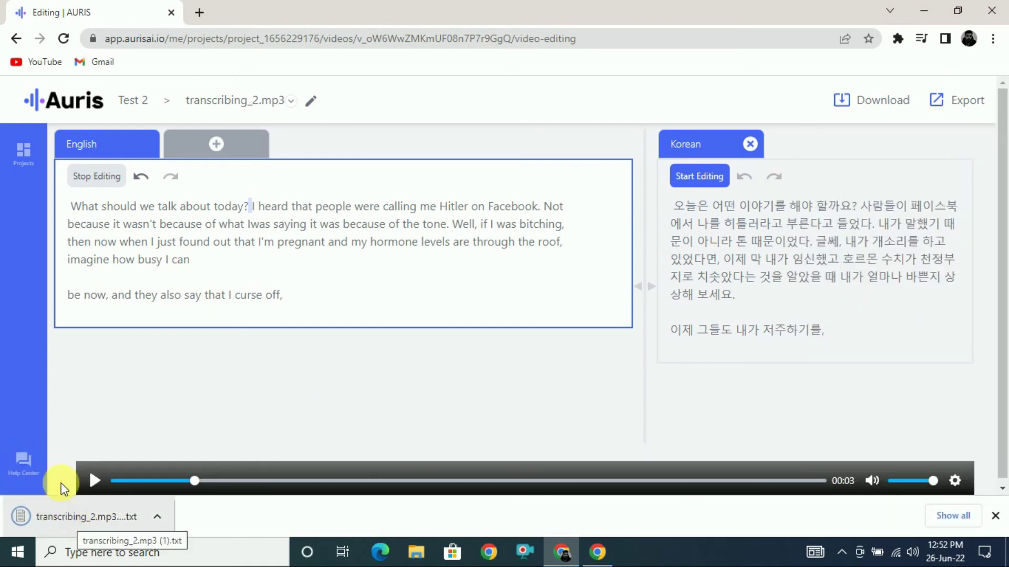
{"action": "left_click", "coordinate": [62, 505]}
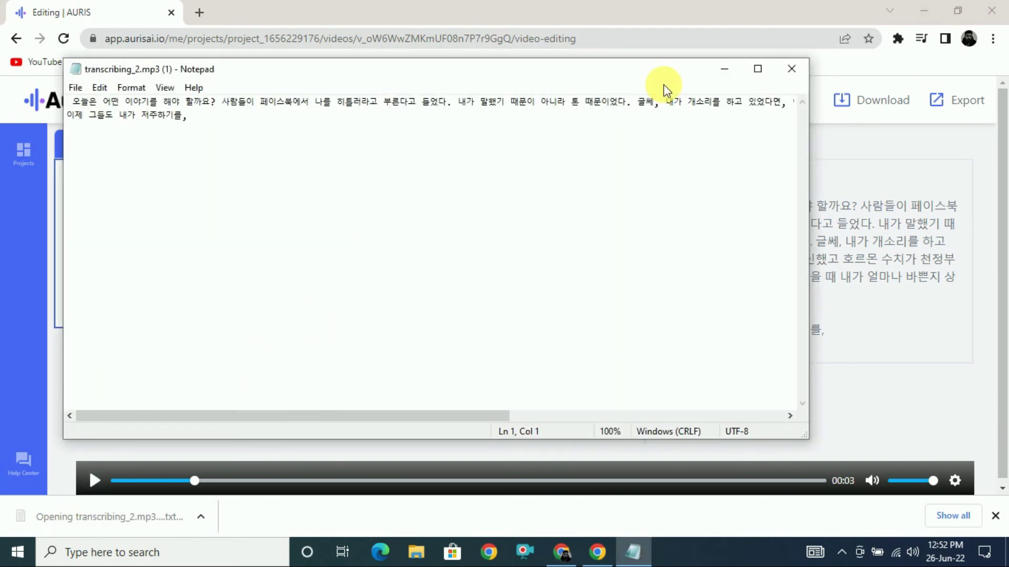
Step: Close the Notepad window showing the exported Korean text
{"action": "left_click", "coordinate": [791, 69]}
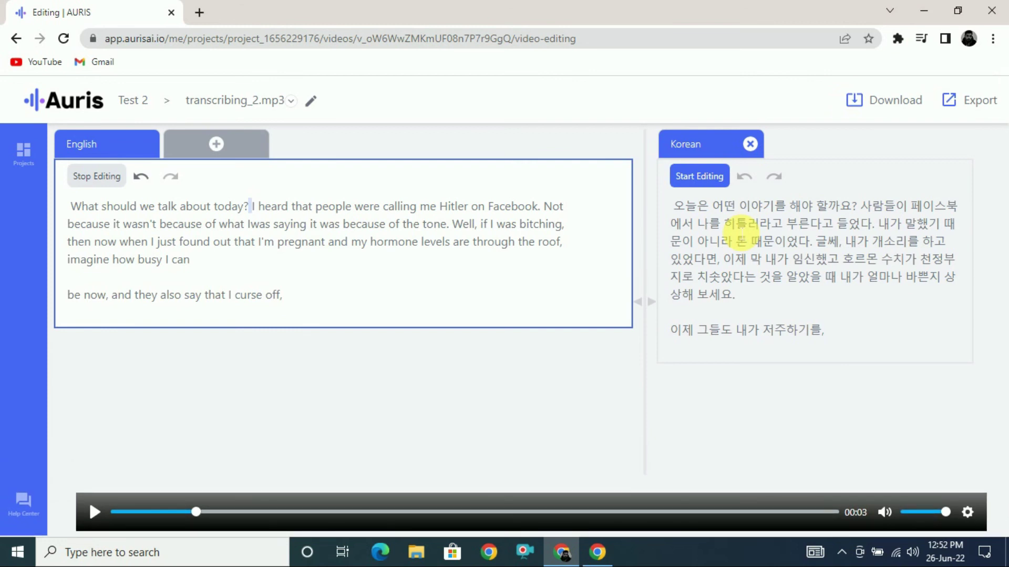
Step: Save the project on leaving the editor, then scroll the dashboard to transcribing_2.mp3 under Test 2
{"action": "left_click", "coordinate": [72, 105]}
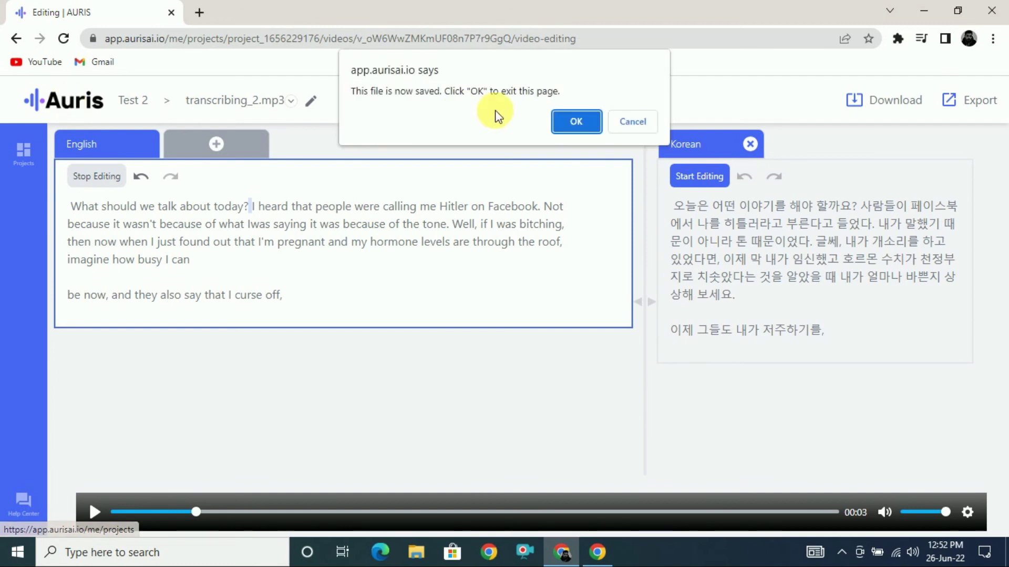
{"action": "left_click", "coordinate": [584, 125]}
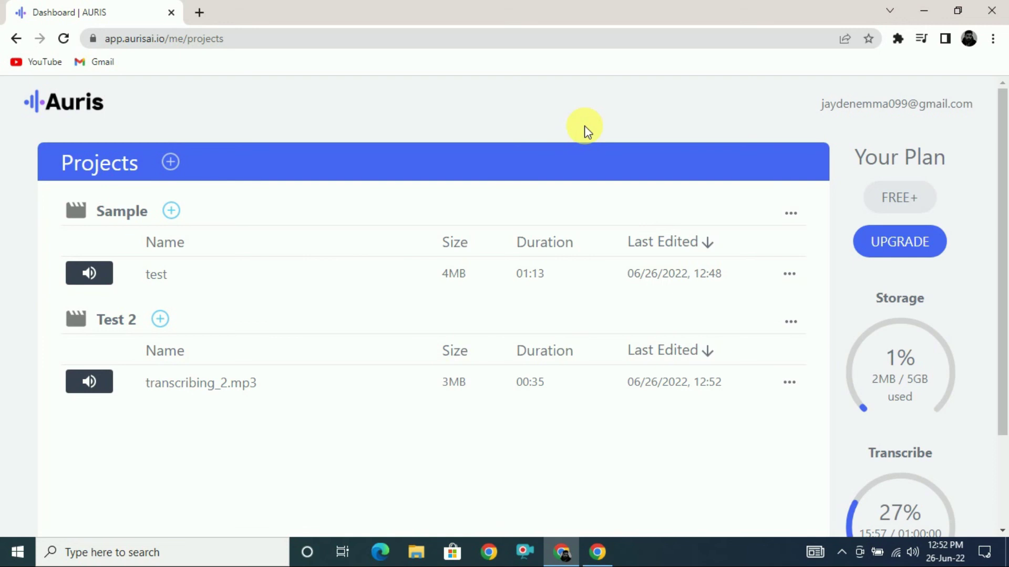
{"action": "left_click_drag", "start_coordinate": [1002, 175], "coordinate": [1004, 269]}
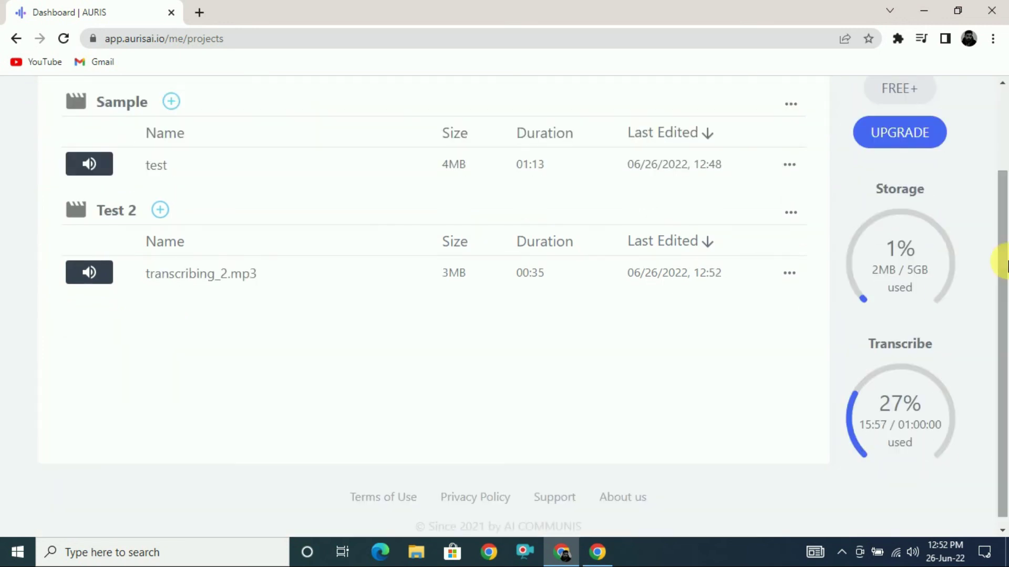
{"action": "mouse_move", "coordinate": [915, 280]}
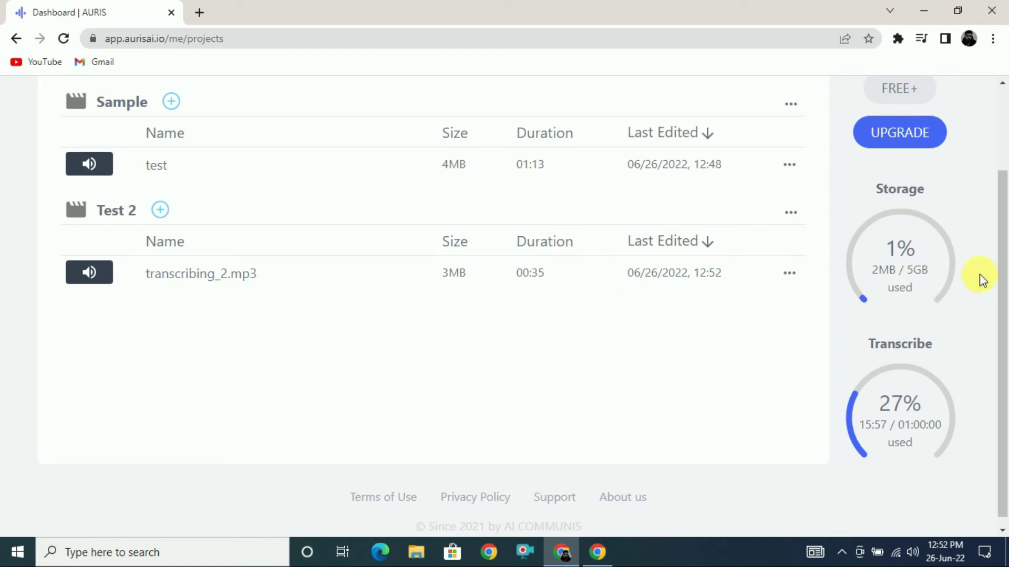
{"action": "left_click_drag", "start_coordinate": [1002, 274], "coordinate": [1004, 321]}
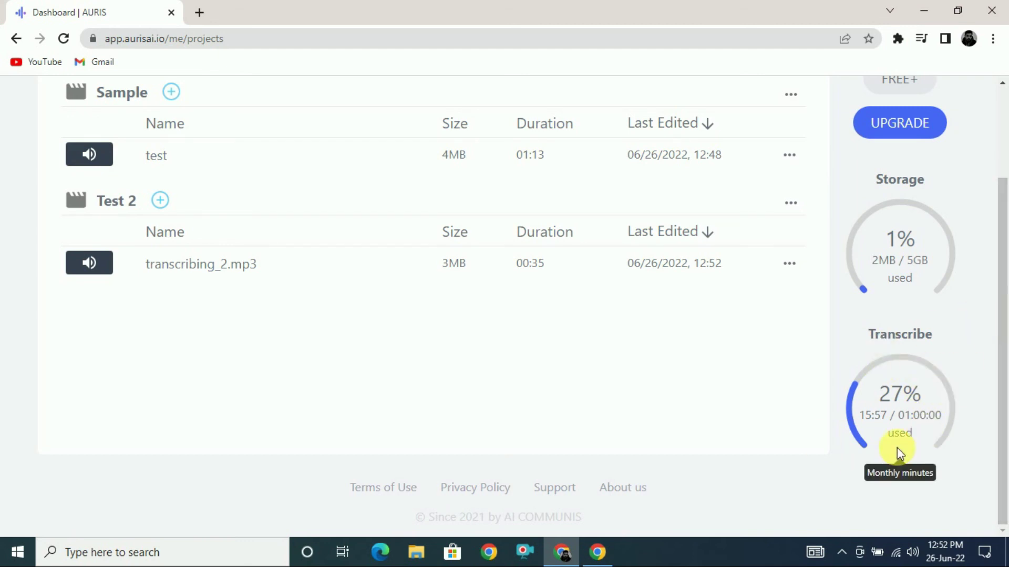
{"action": "left_click_drag", "start_coordinate": [997, 383], "coordinate": [1005, 280]}
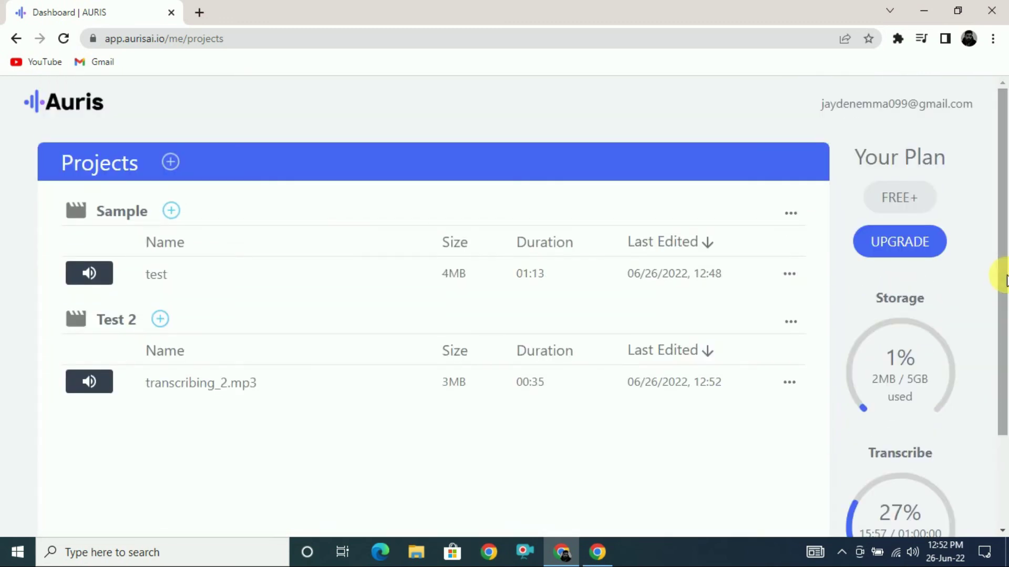